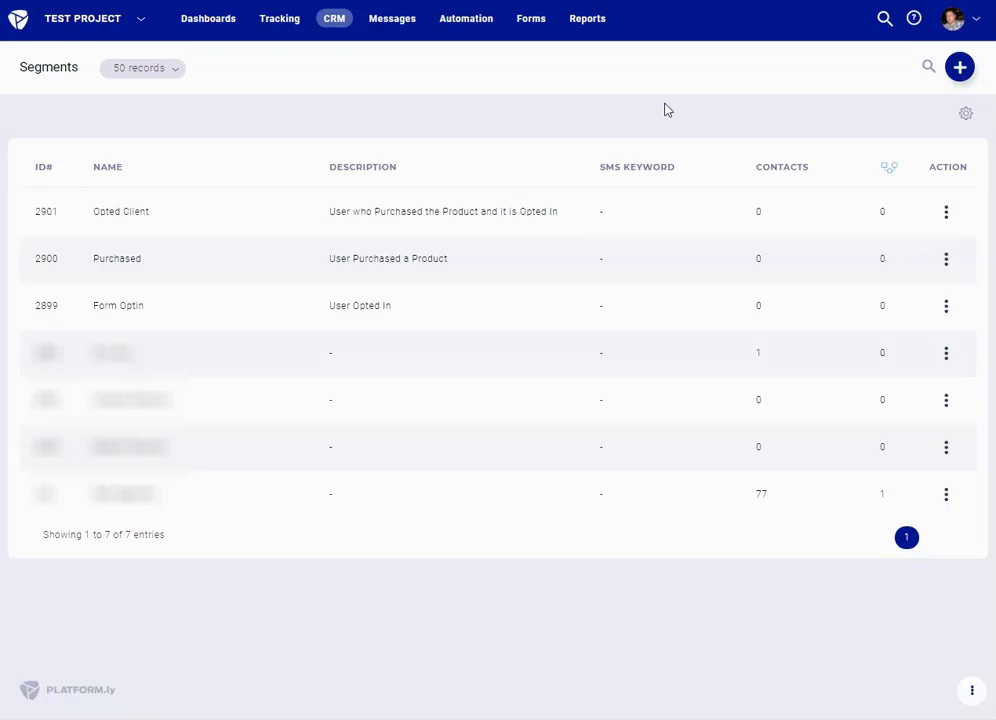
left_click(960, 68)
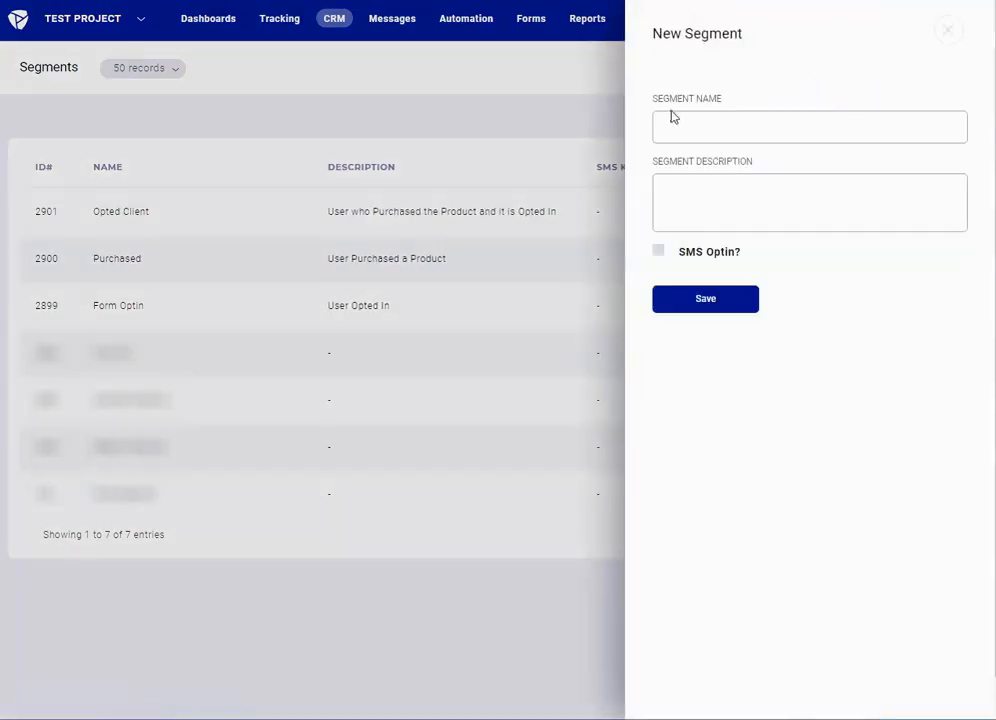
left_click(950, 32)
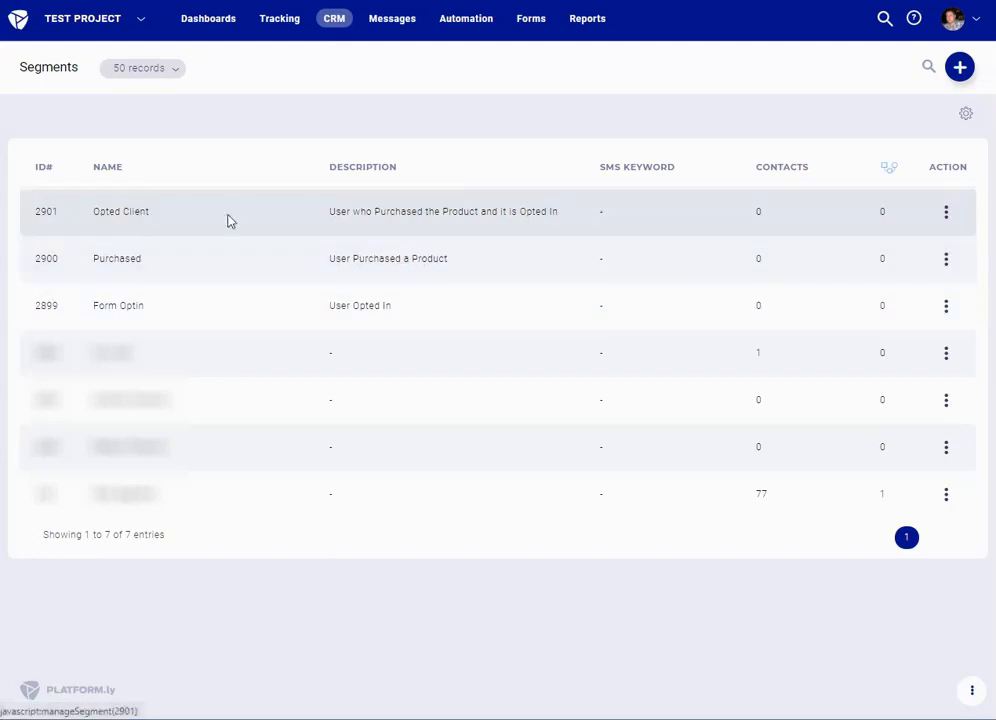
left_click_drag(407, 311, 284, 265)
left_click(257, 294)
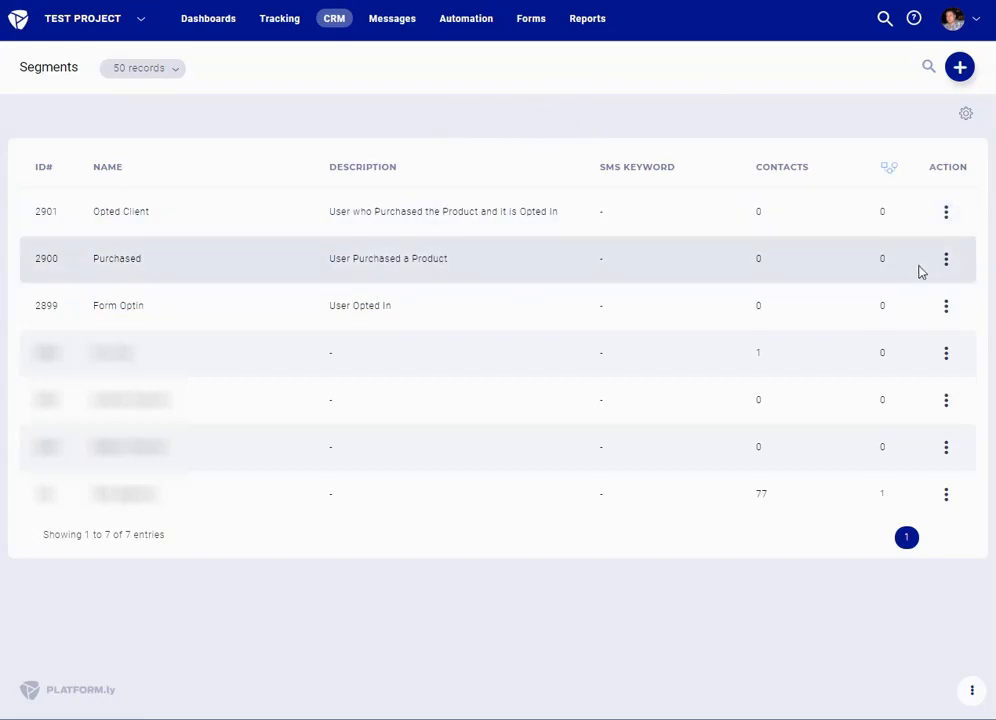
Create a new automation rule named "[Test Project] - Advanced Entry Opted Client"
mouse_move(474, 29)
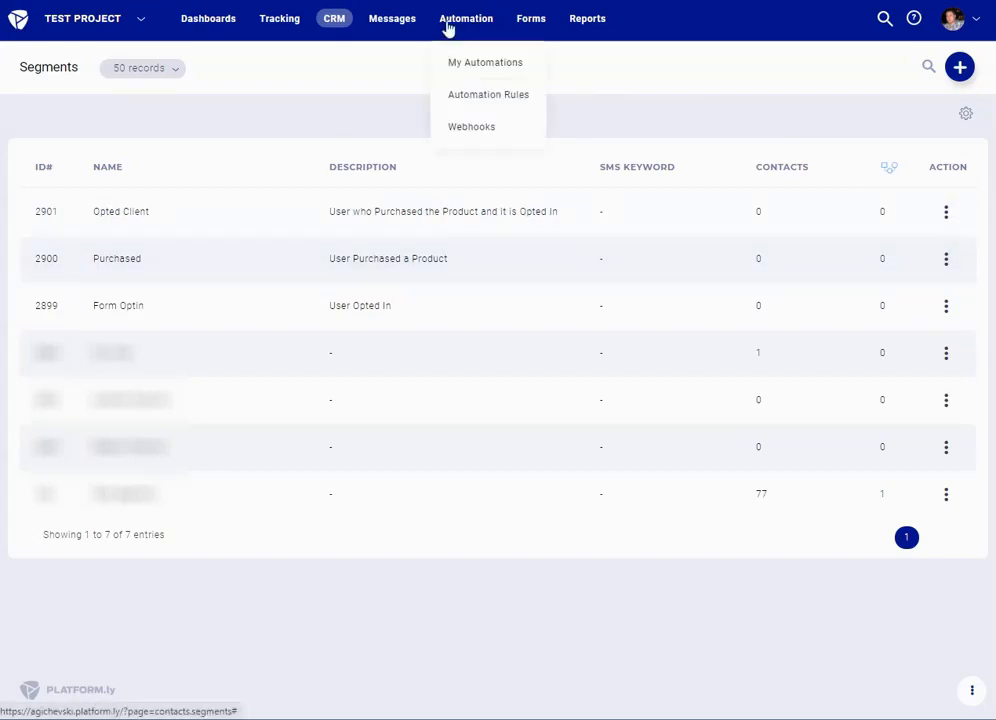
left_click(484, 96)
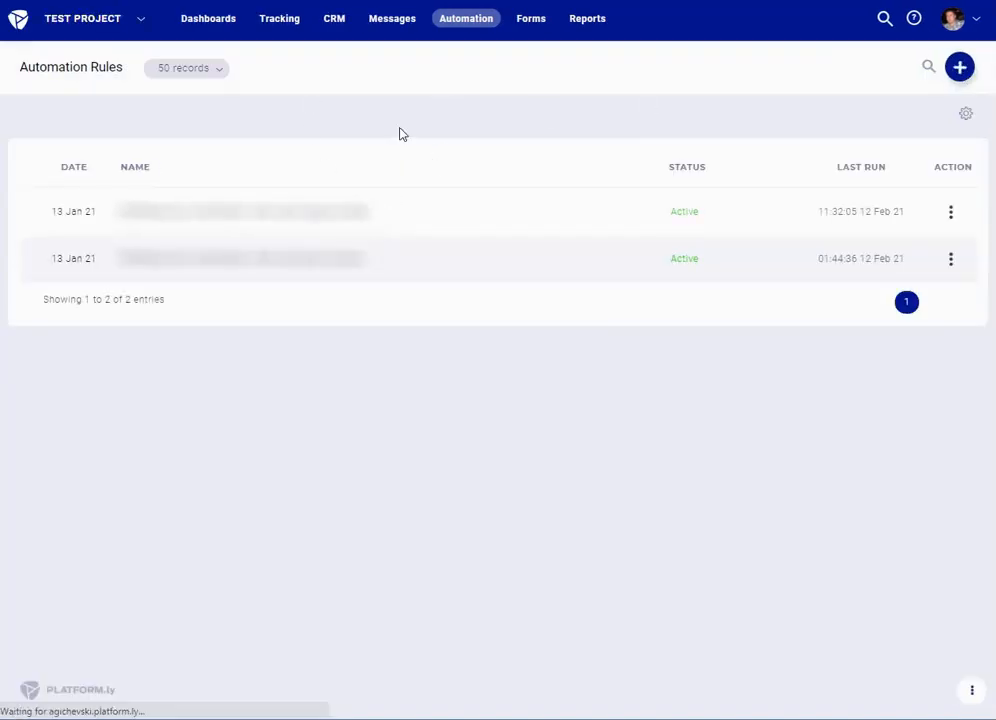
left_click(948, 67)
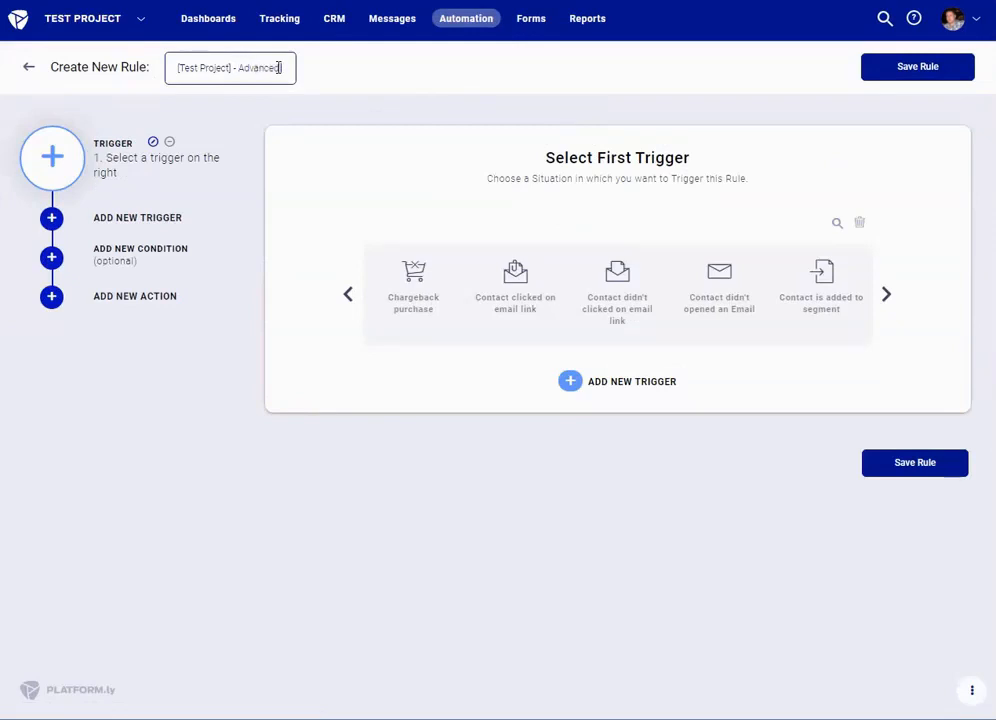
type("Entr")
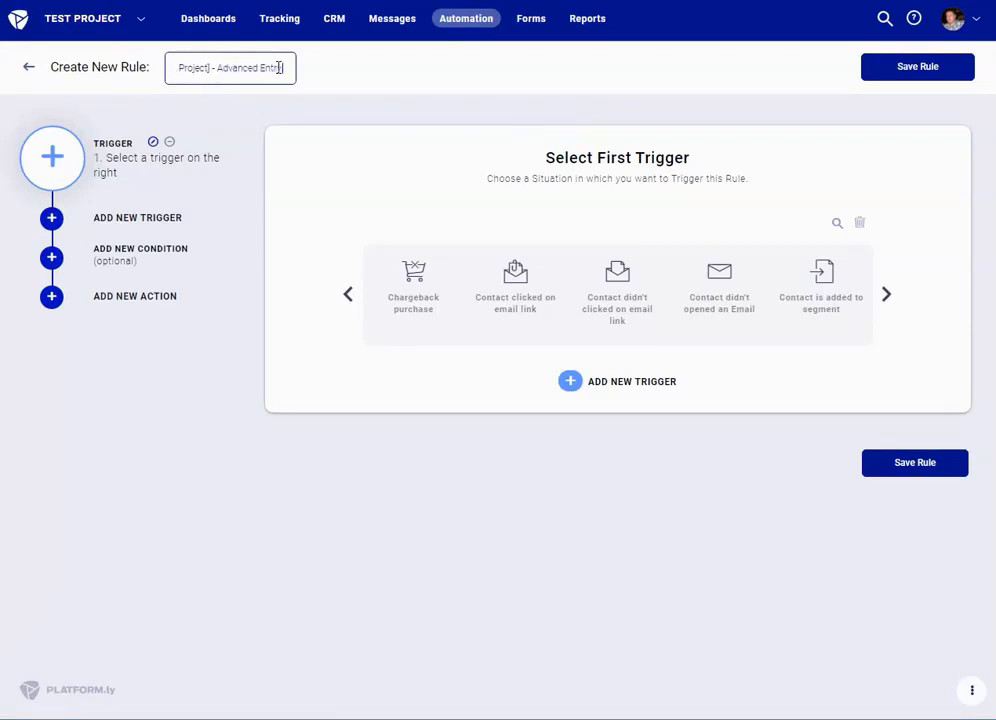
type("y Opted Client")
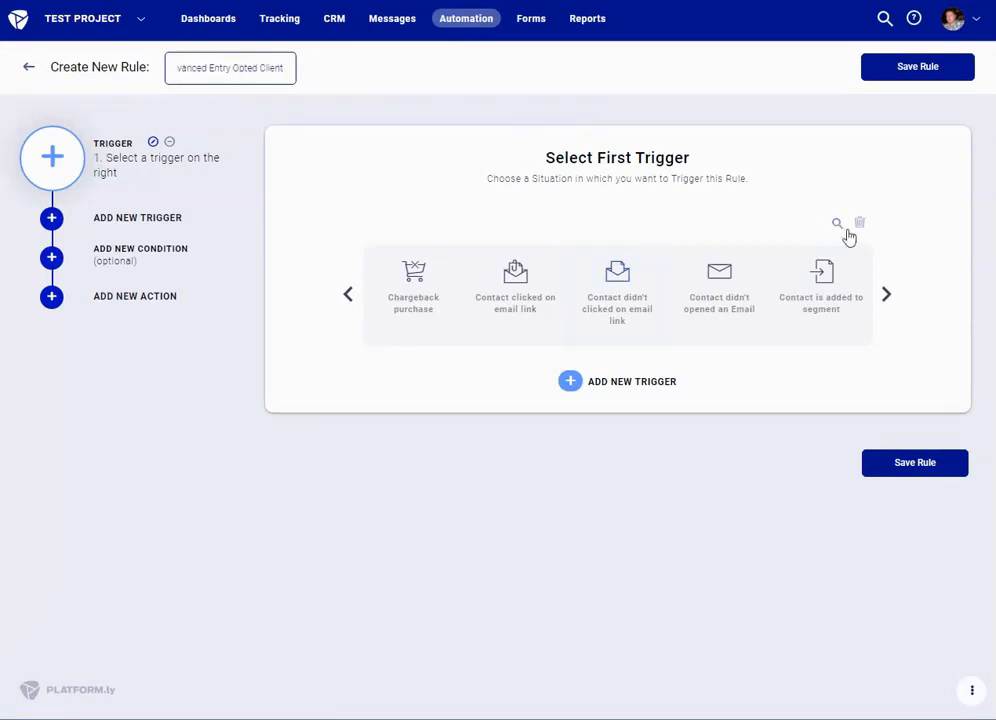
Search the available triggers for "segm" and set the rule's first trigger to "Contact is added to segment"
left_click(884, 296)
left_click(347, 295)
left_click(834, 225)
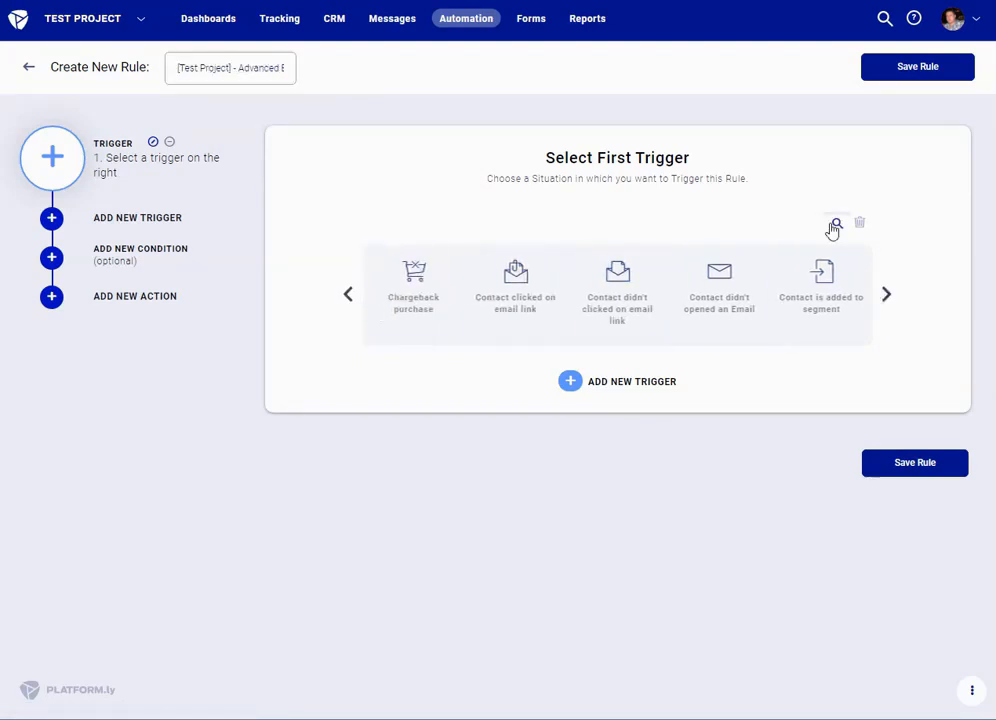
type("segm")
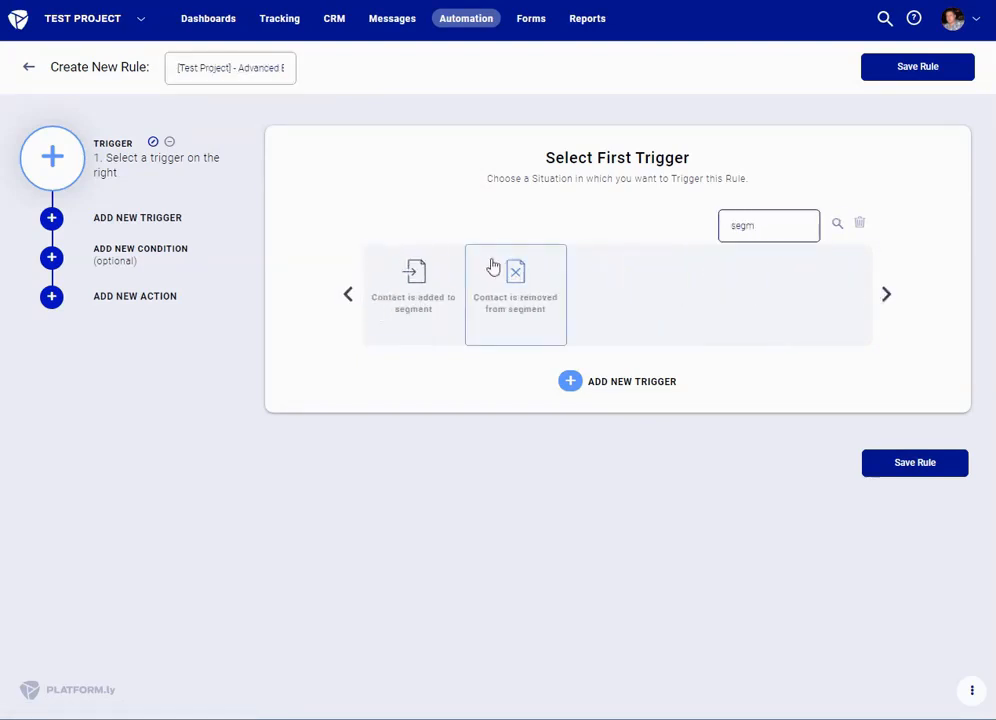
left_click(416, 285)
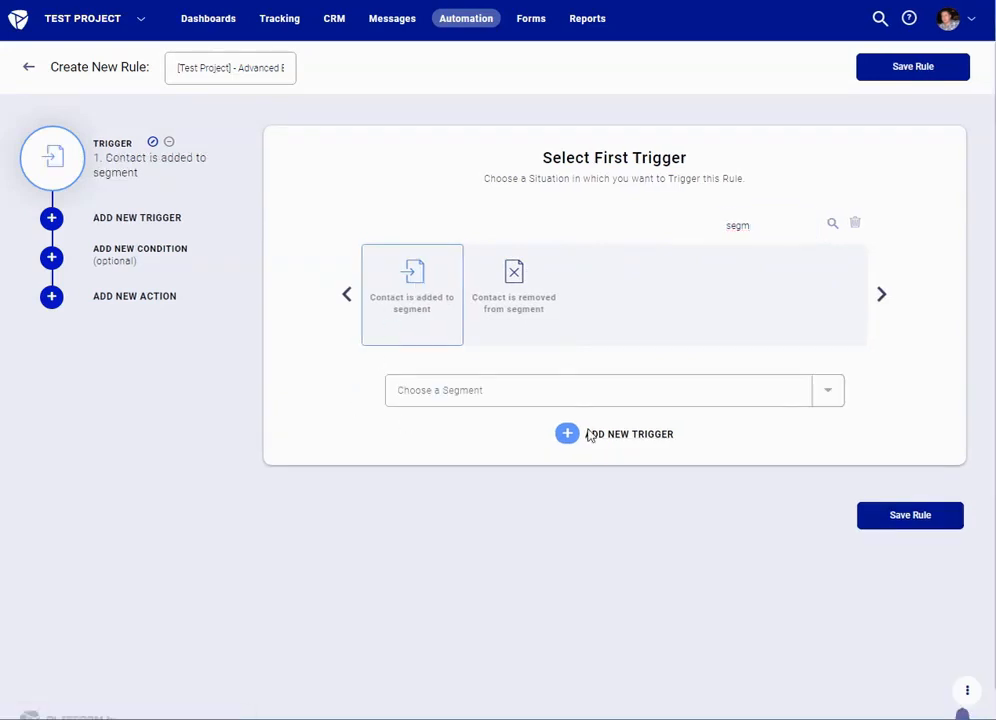
Add a second, alternative trigger to the rule and set it to "Contact is added to segment"
left_click(591, 440)
left_click(828, 247)
type("segme")
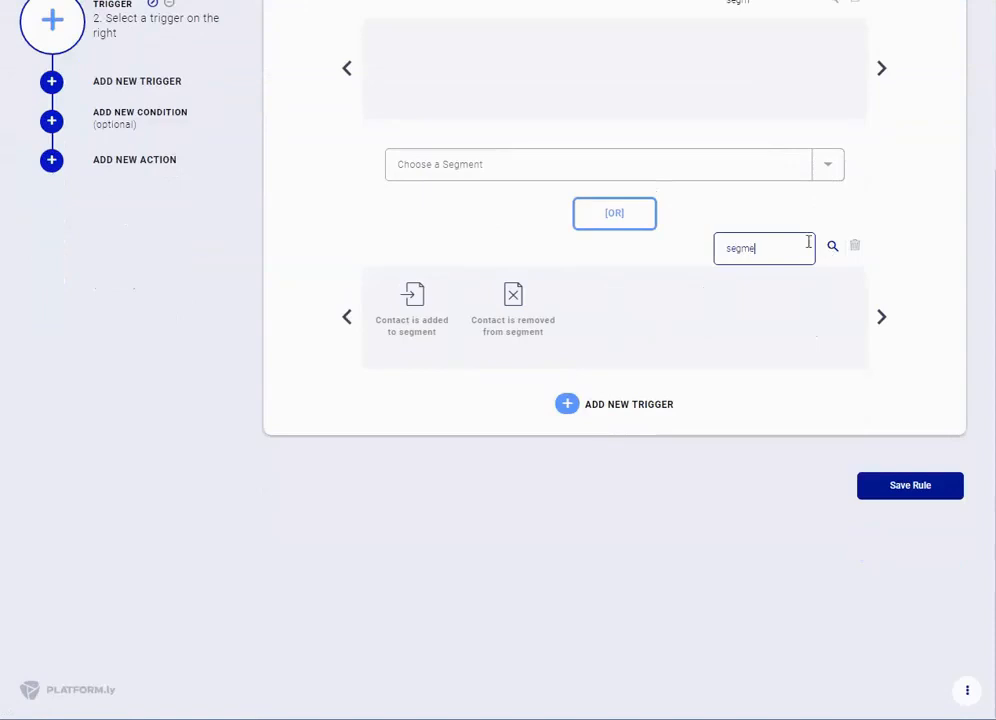
left_click(396, 328)
scroll(380, 245, "up", 1)
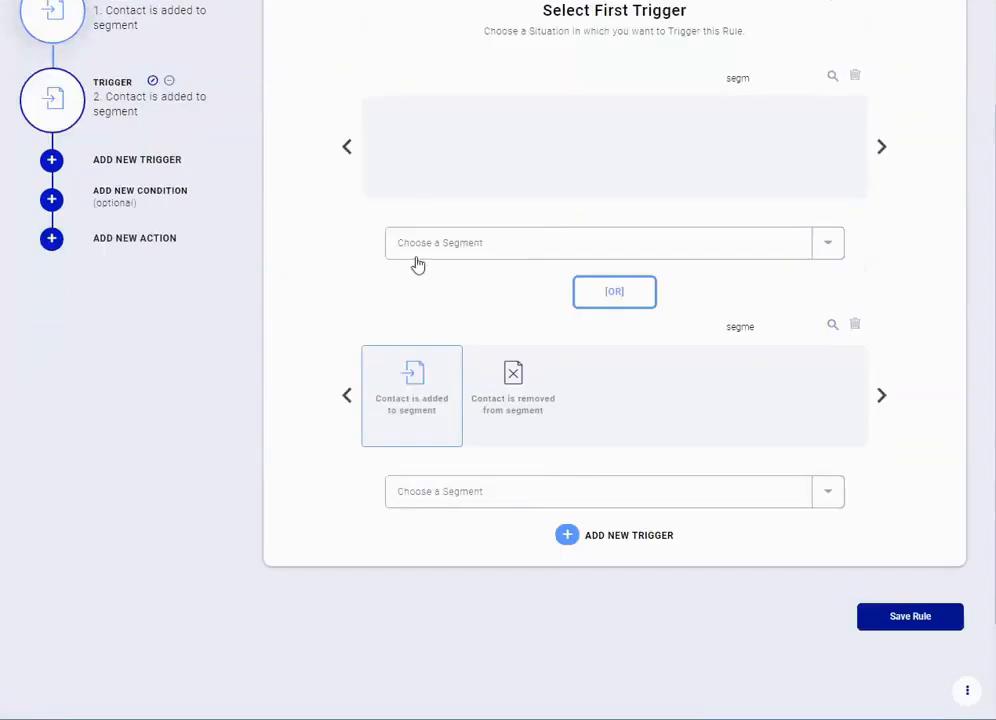
Choose "#Test Project - Form Optin" as the first trigger's segment
left_click(427, 250)
type("test l")
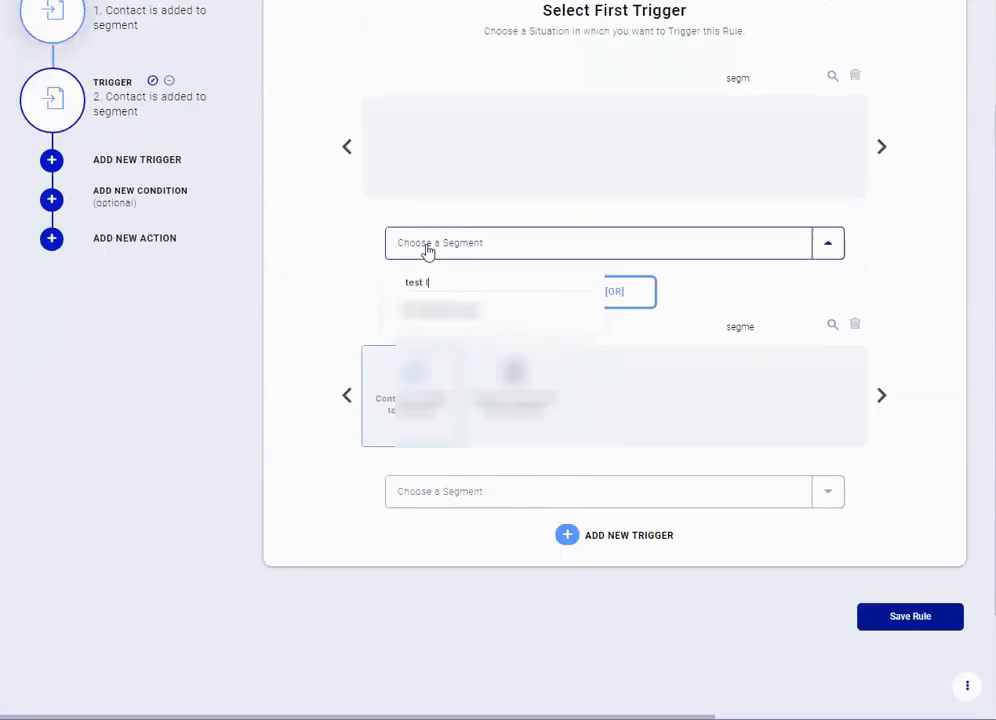
key("BackSpace")
type("pro")
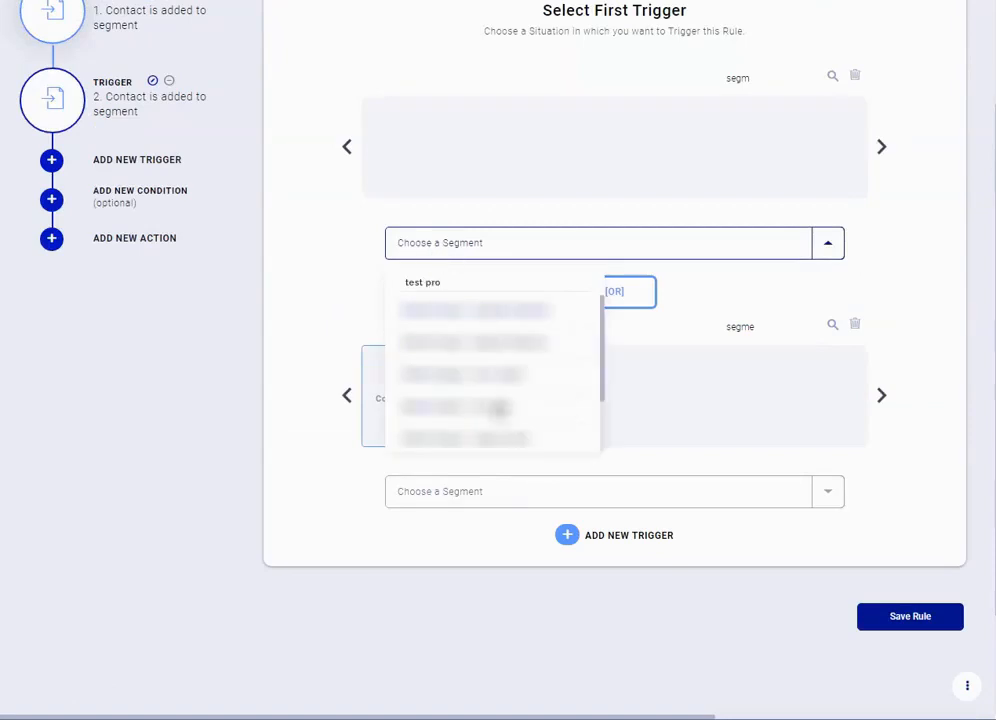
left_click(520, 378)
Choose "#Test Project - Purchased" as the second trigger's segment
left_click(493, 491)
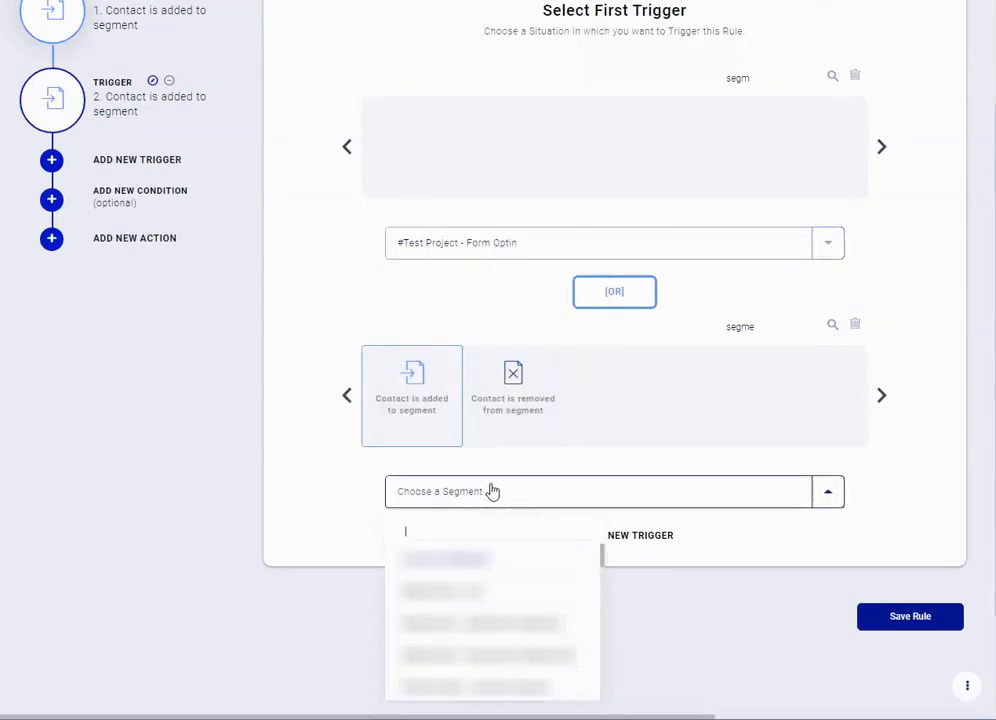
type("test")
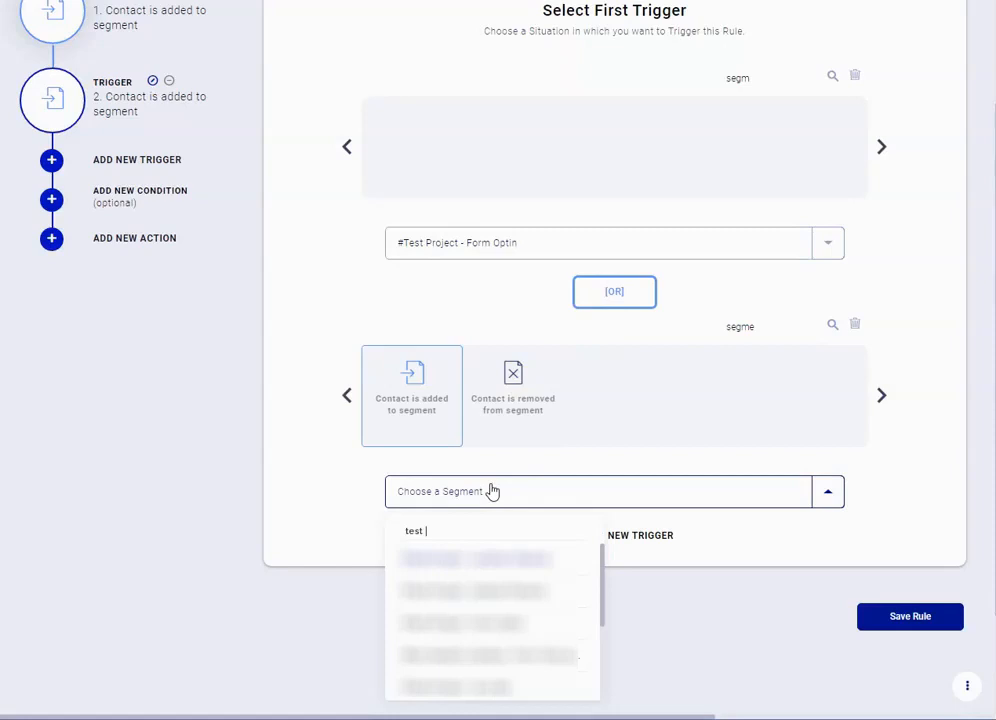
type(" pro")
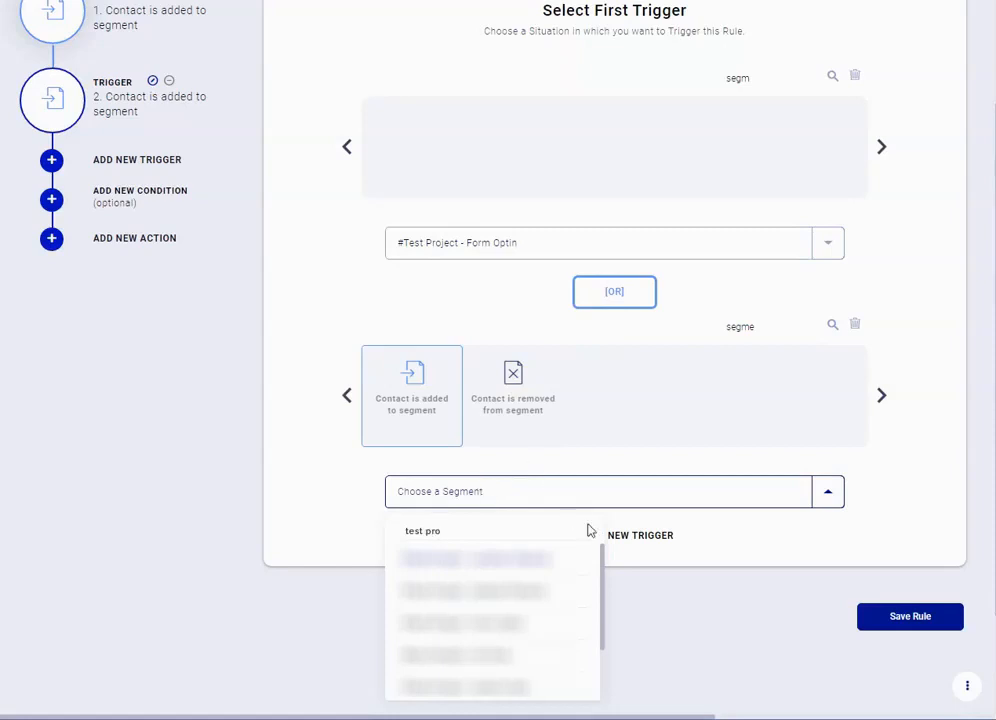
scroll(520, 660, "down", 3)
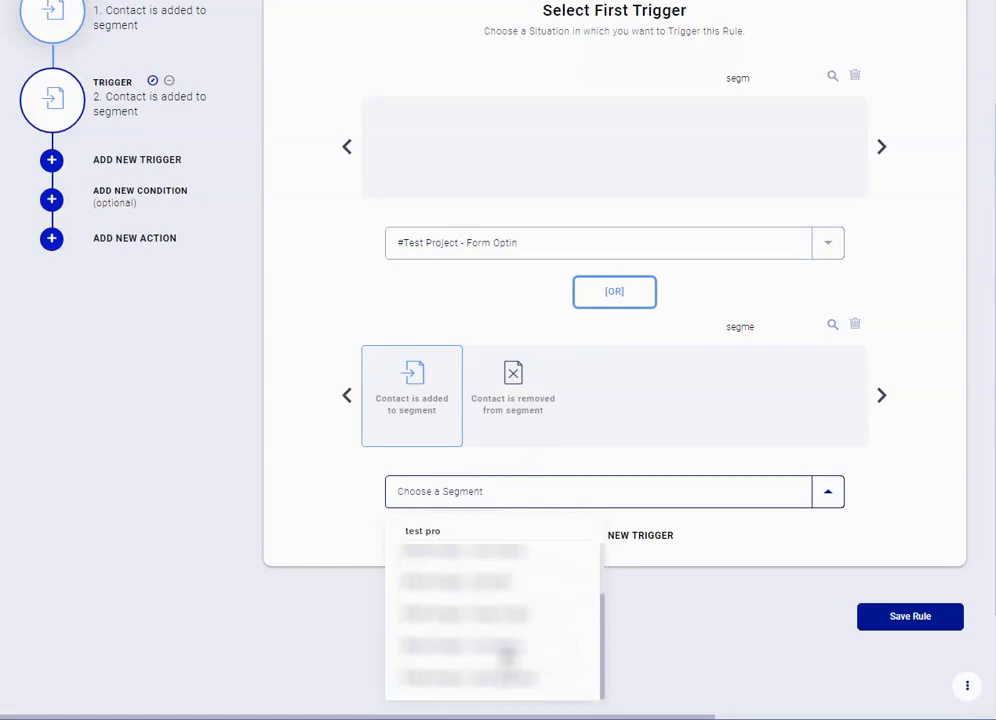
left_click(507, 658)
scroll(277, 359, "down", 1)
scroll(277, 359, "up", 2)
scroll(267, 378, "down", 2)
scroll(260, 376, "up", 2)
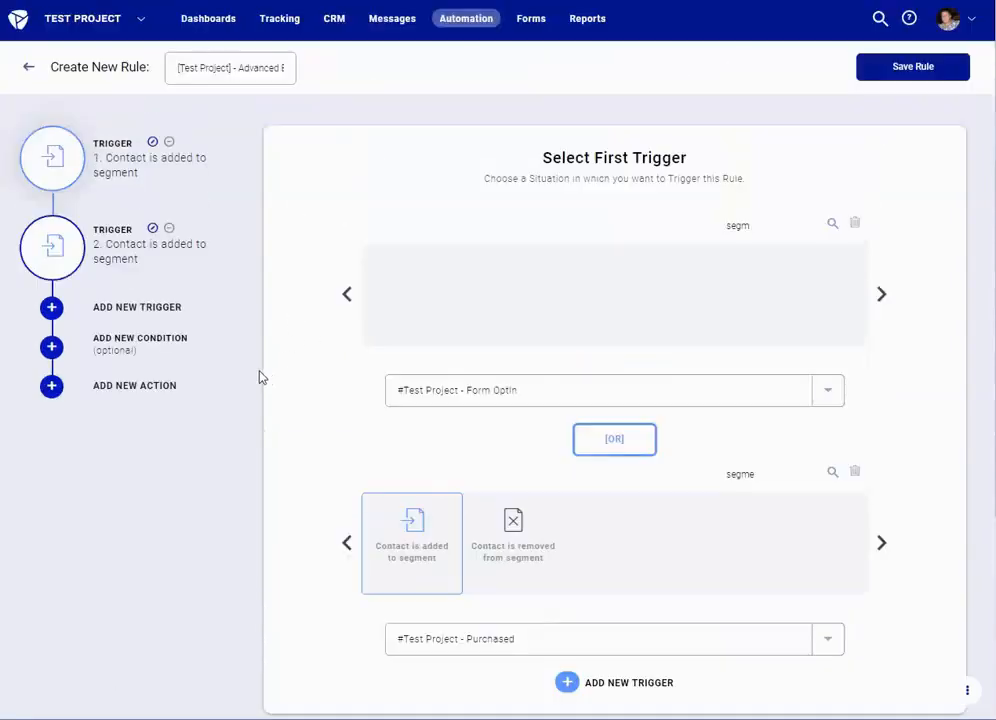
Add a condition requiring that the contact is subscribed to the segment "#Test Project - Form Optin"
left_click(145, 345)
left_click(834, 247)
type("segm")
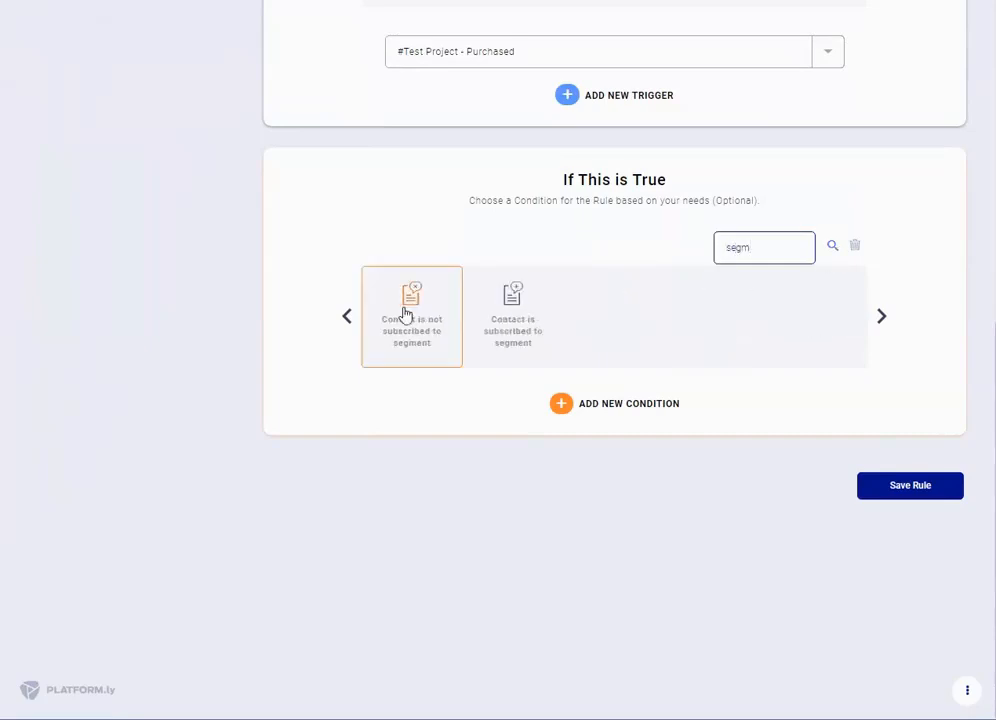
left_click(530, 310)
left_click(470, 413)
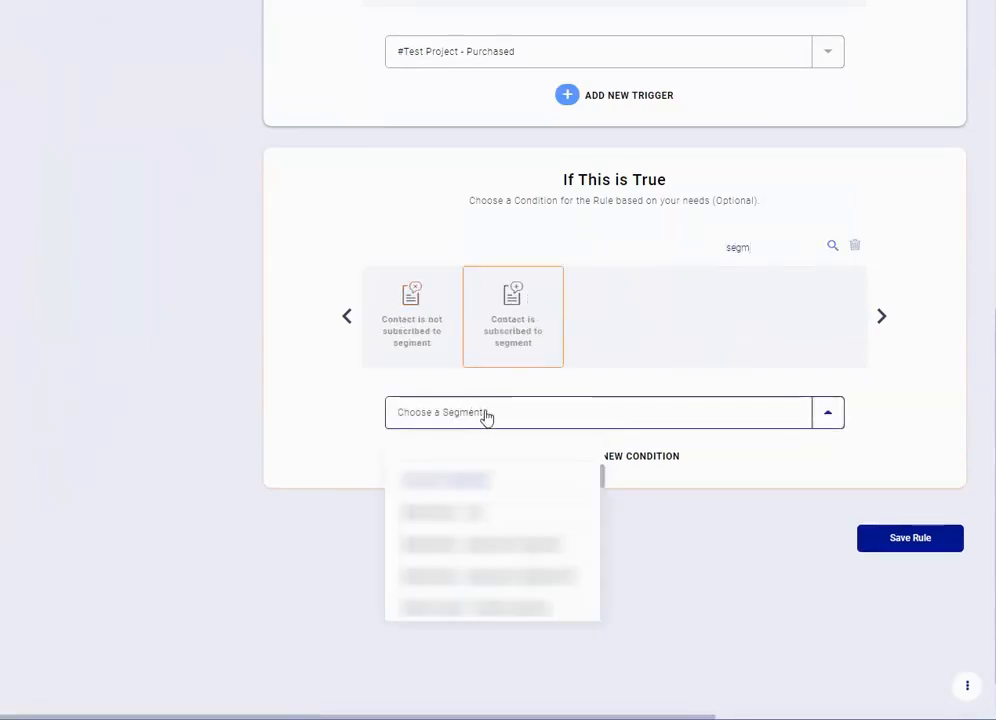
type("test proj")
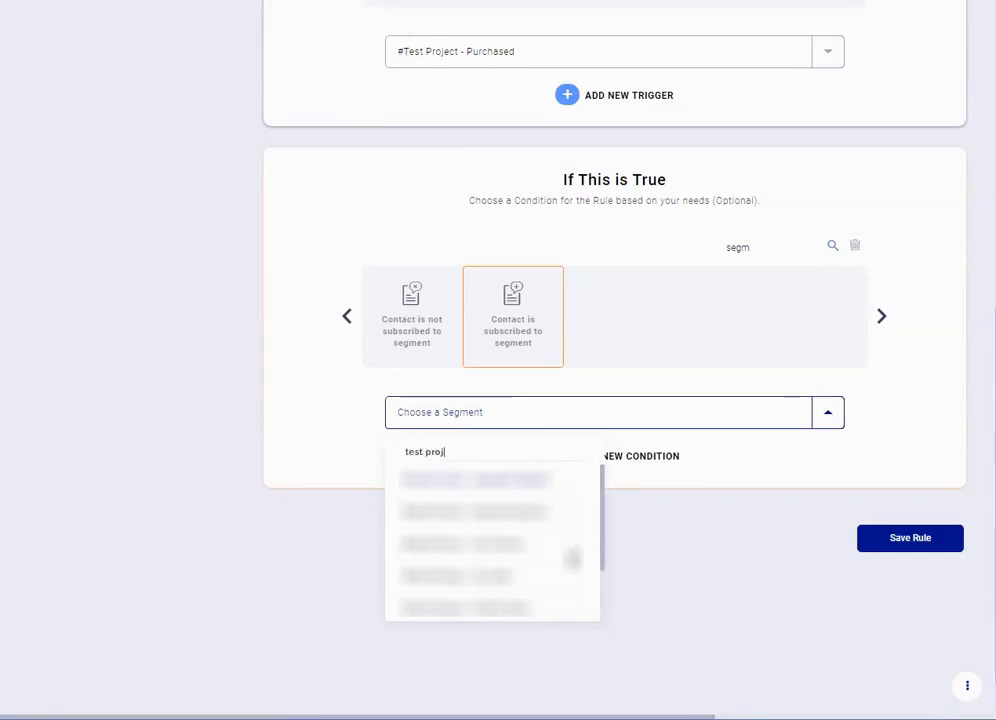
left_click(490, 558)
Add a second condition, joined with AND, requiring that the contact is subscribed to the segment "#Test Project - Purchased"
left_click(609, 462)
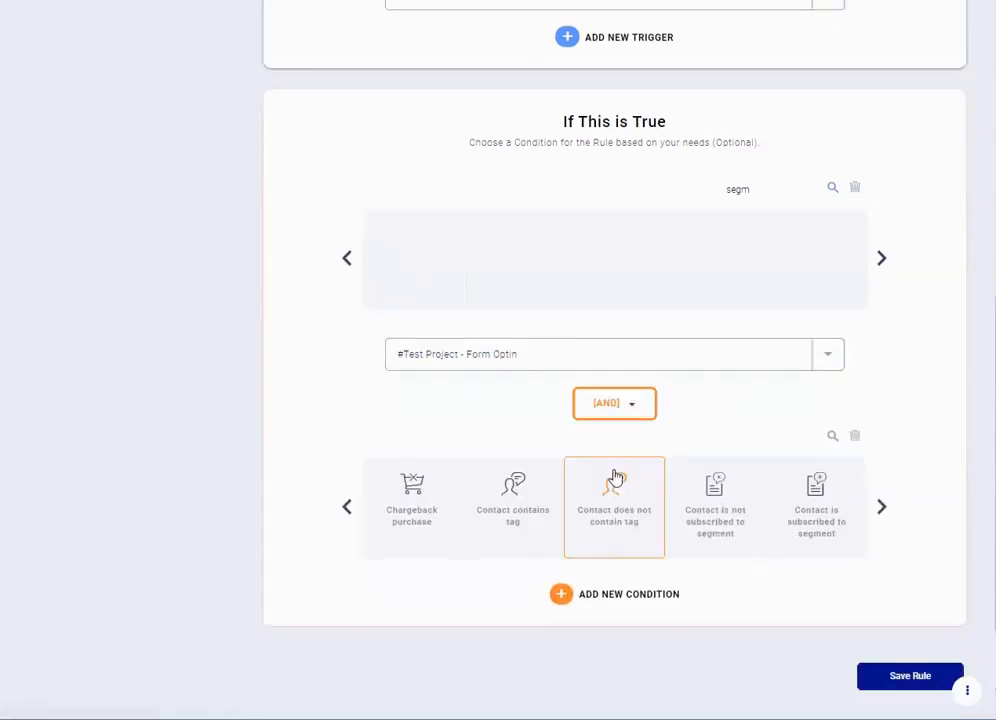
scroll(596, 191, "down", 2)
left_click(832, 246)
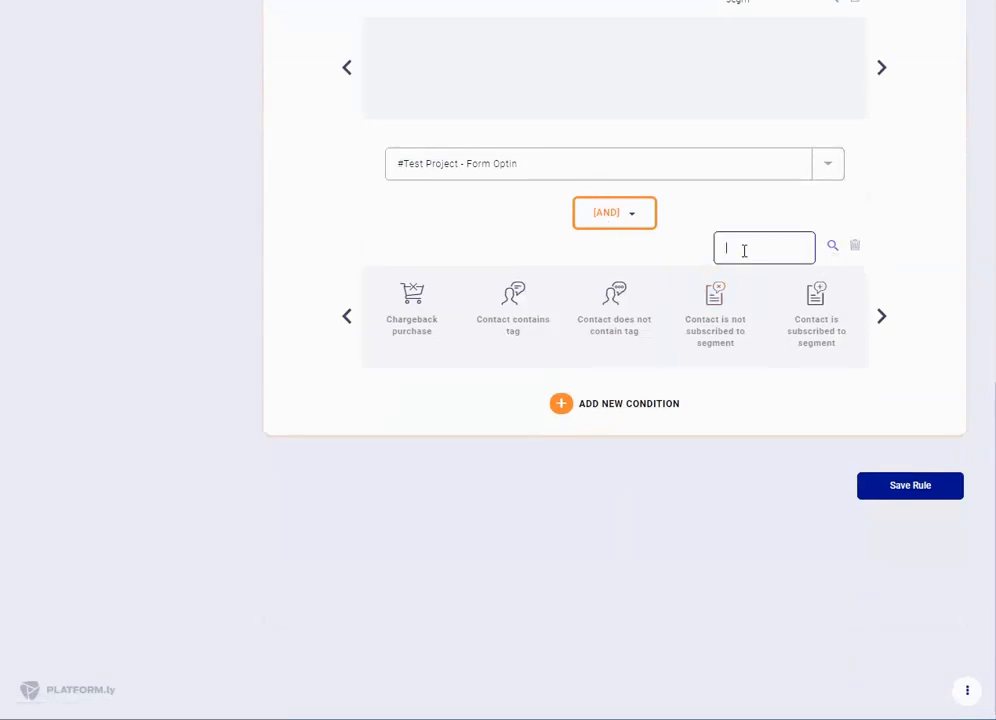
type("segmen")
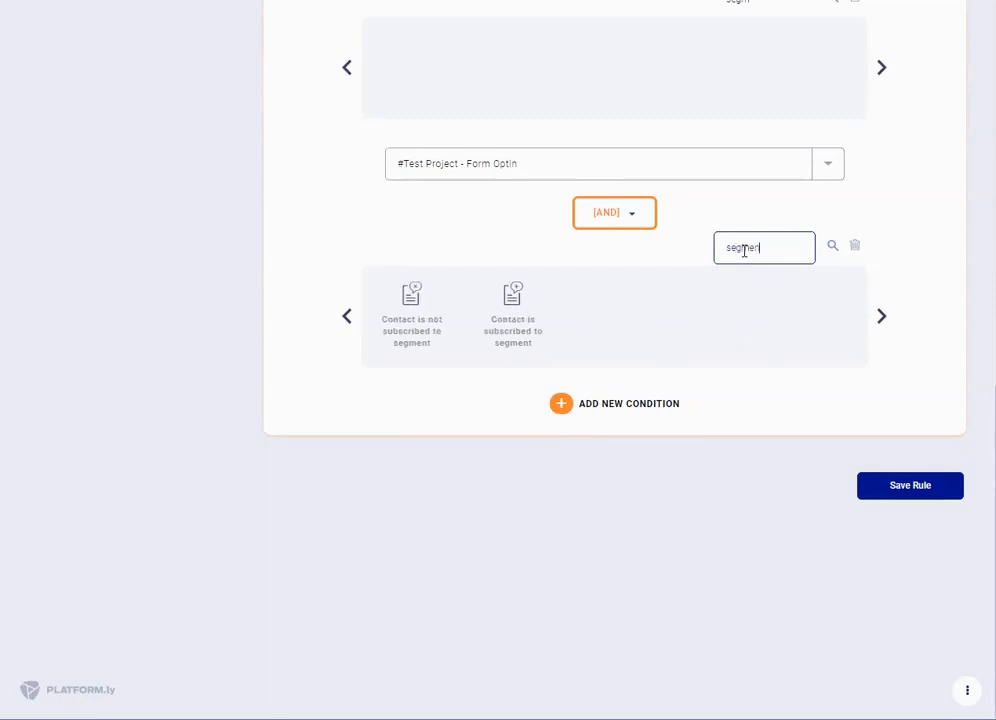
left_click(520, 352)
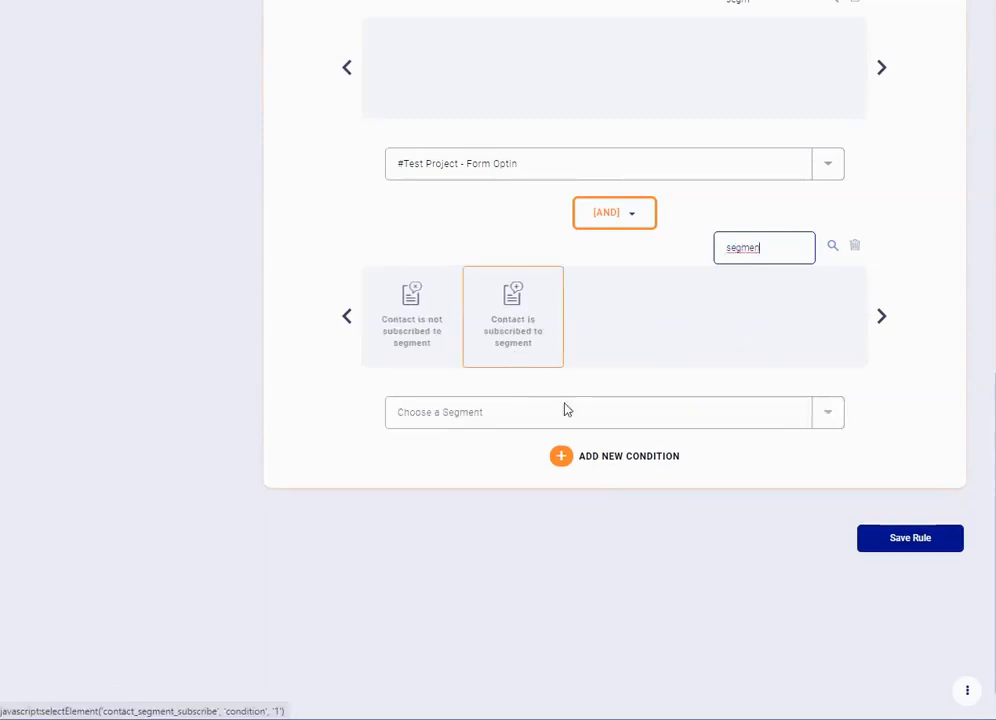
left_click(549, 419)
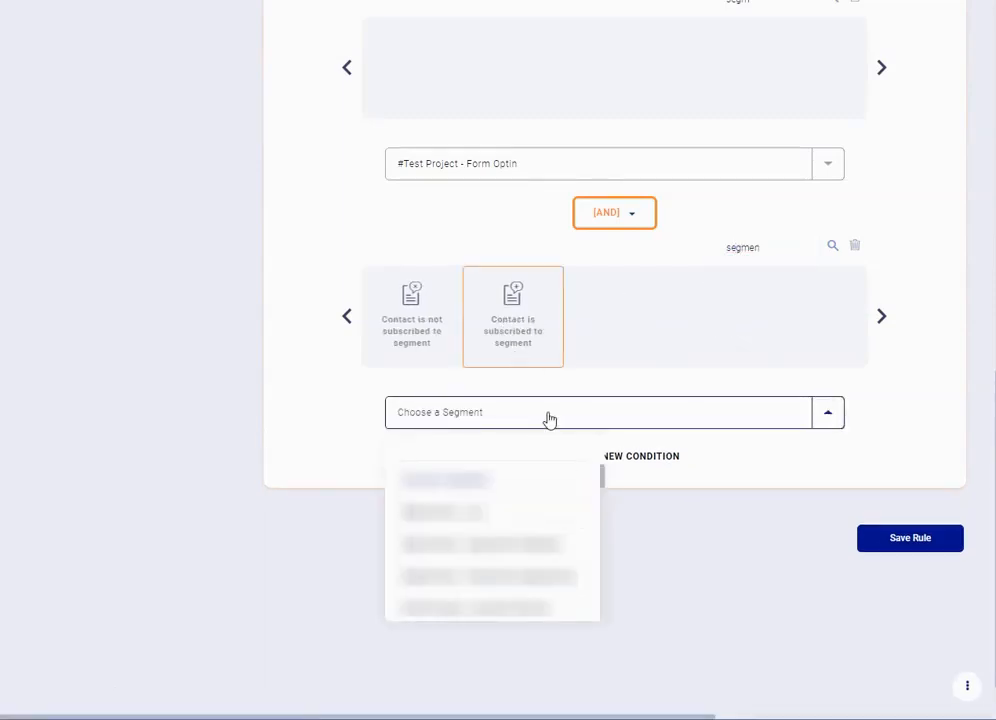
type("pruc")
key("BackSpace")
key("BackSpace")
type("ur")
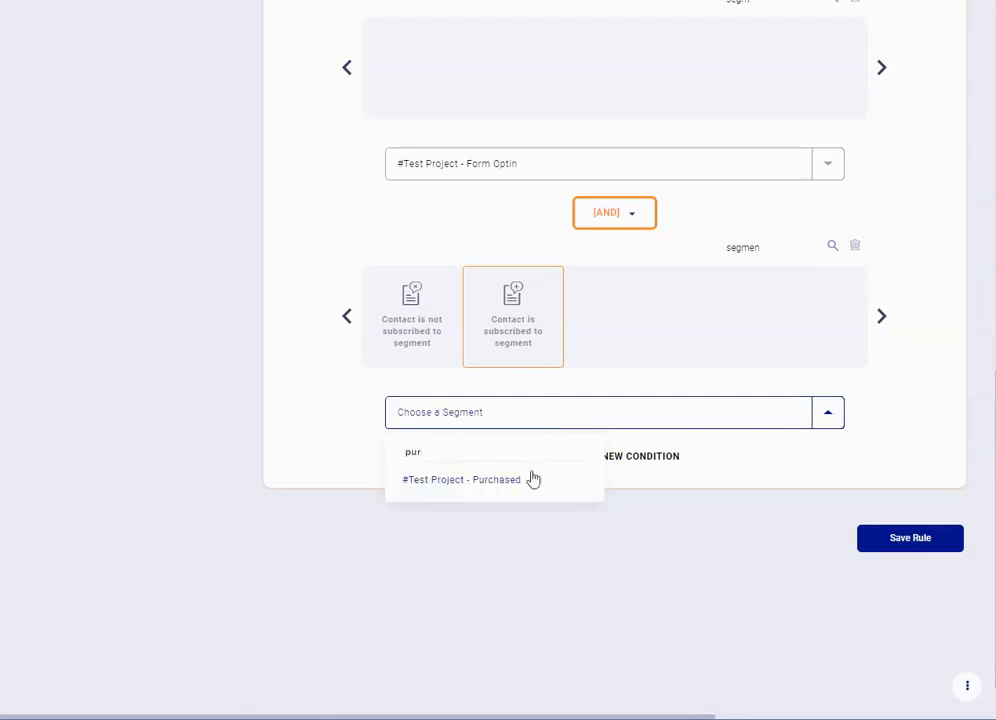
left_click(480, 479)
Add a new action to the rule after its two segment conditions
scroll(265, 418, "up", 2)
scroll(265, 418, "down", 3)
scroll(265, 418, "up", 5)
scroll(291, 413, "down", 5)
scroll(214, 438, "up", 10)
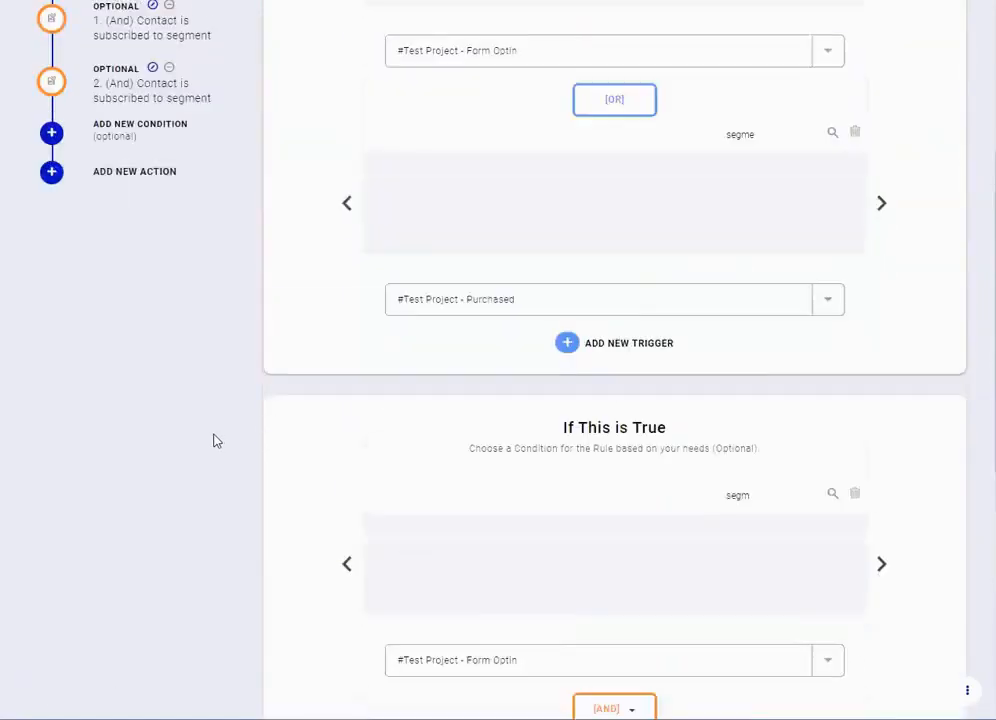
scroll(146, 336, "down", 3)
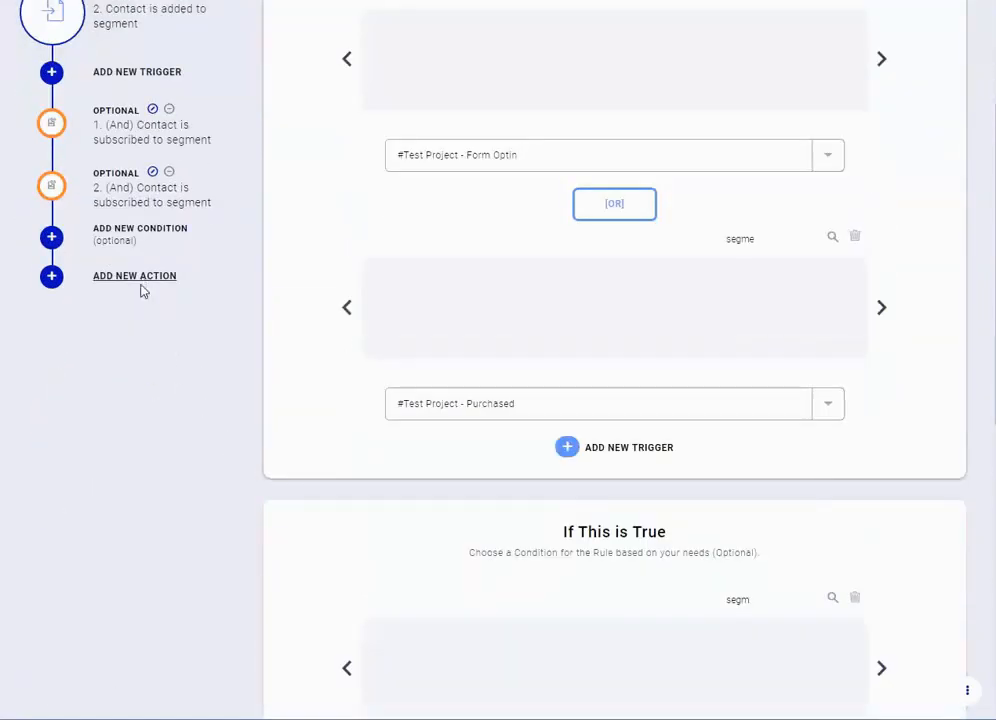
left_click(144, 285)
Find the segment actions by searching for "segme" and set the first action to "Add contact to segment"
scroll(215, 290, "up", 10)
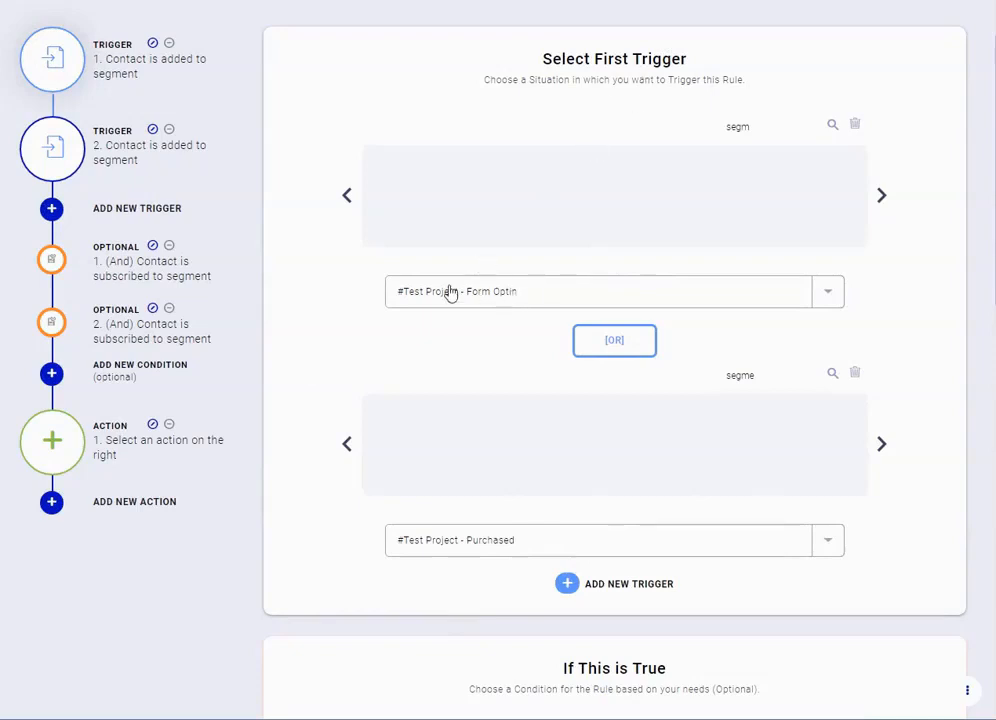
scroll(430, 316, "down", 2)
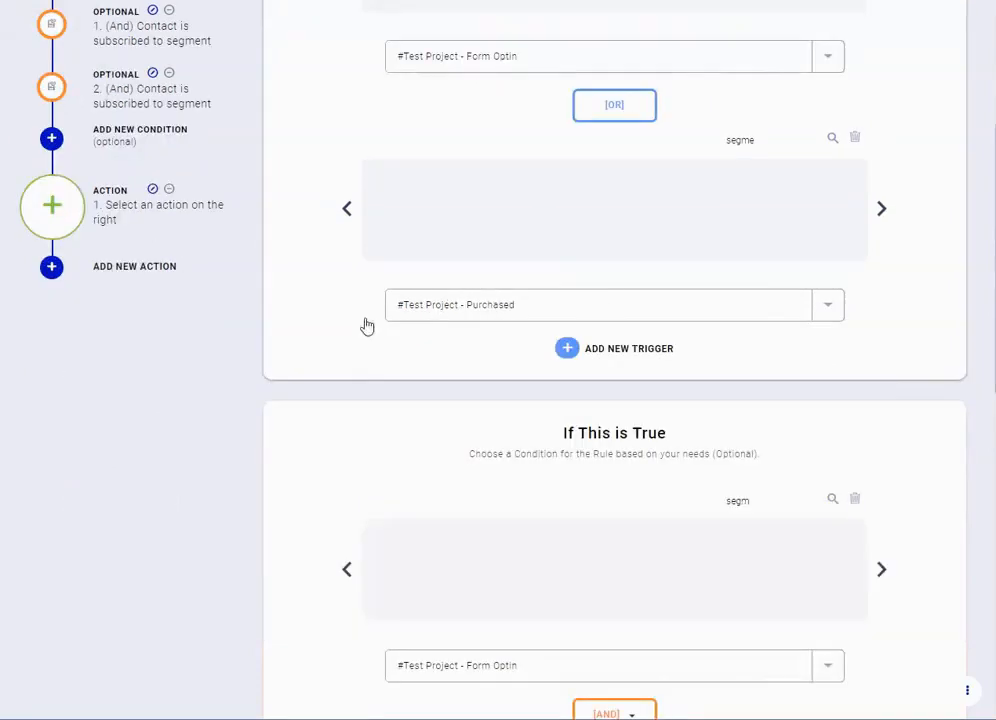
scroll(589, 302, "down", 3)
scroll(380, 220, "down", 2)
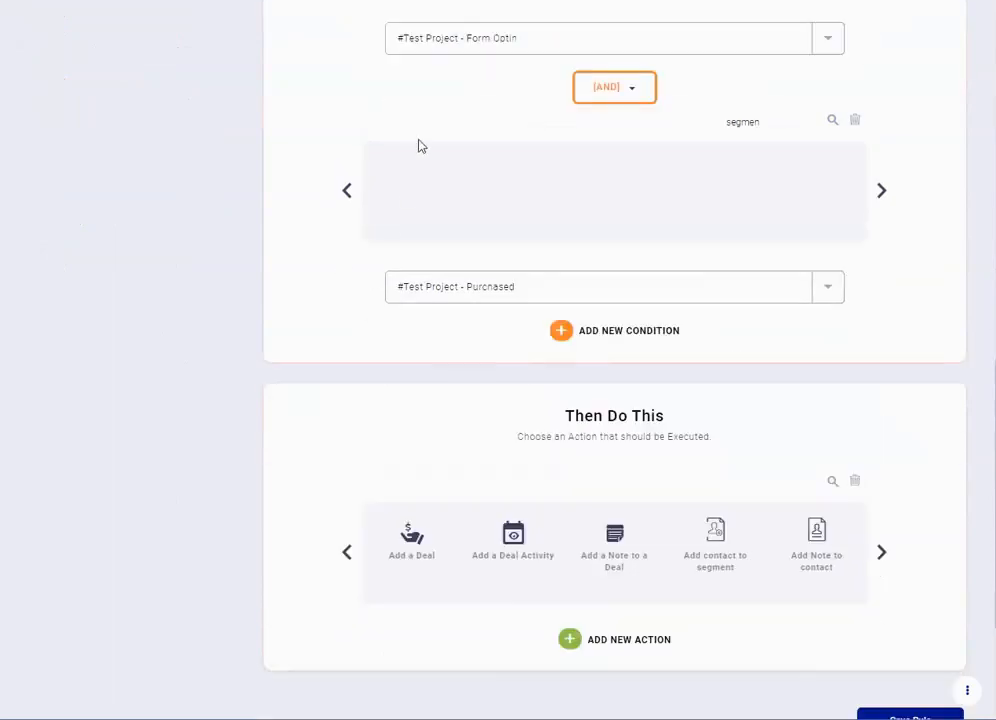
scroll(420, 155, "up", 1)
scroll(251, 310, "down", 4)
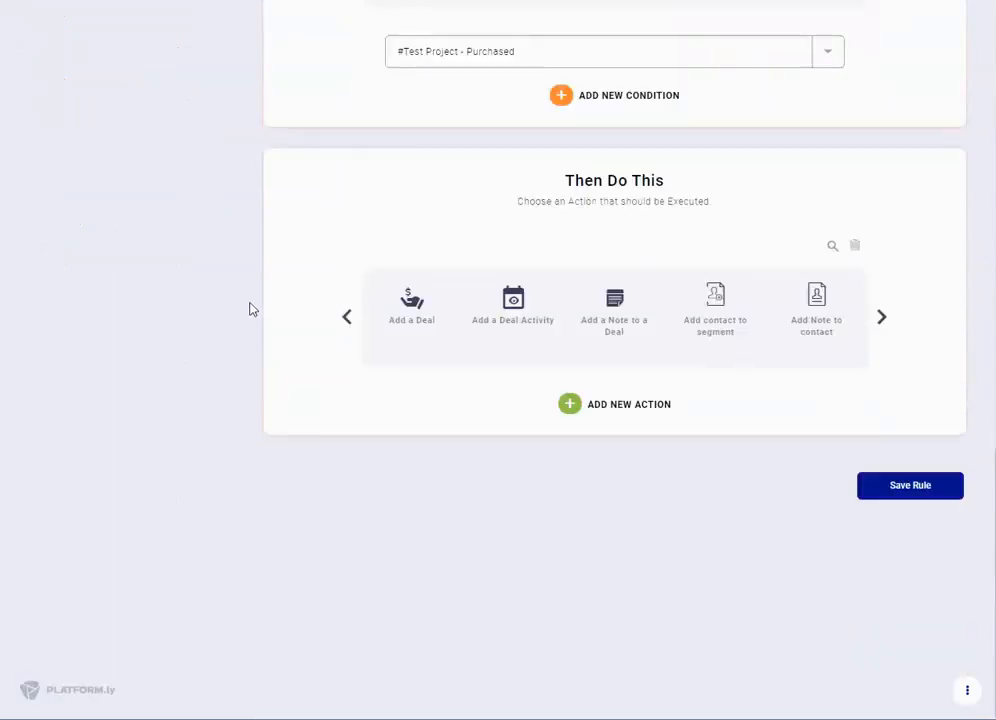
left_click(834, 250)
type("s")
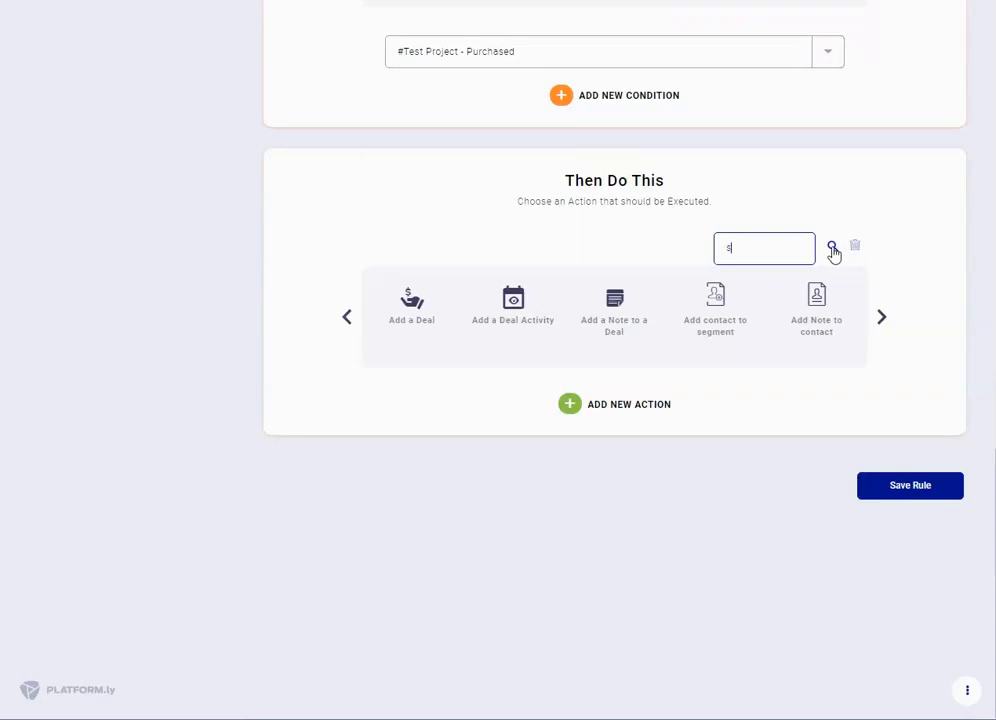
type("egme")
left_click(429, 294)
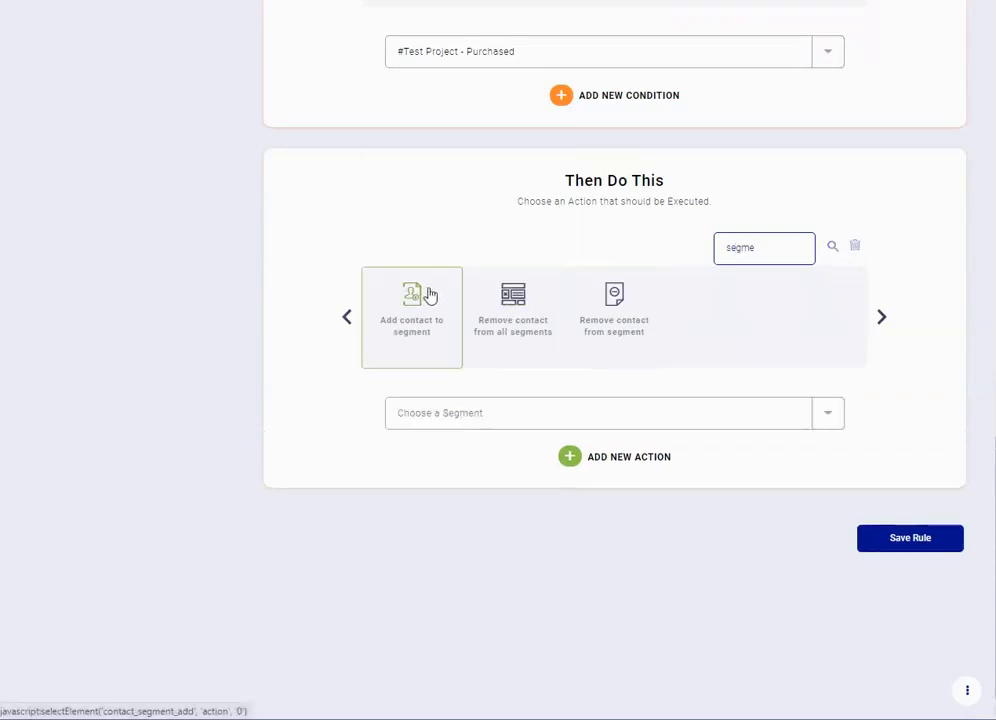
Choose "#Test Project - Opted Client" as the action's segment and save the rule
left_click(478, 415)
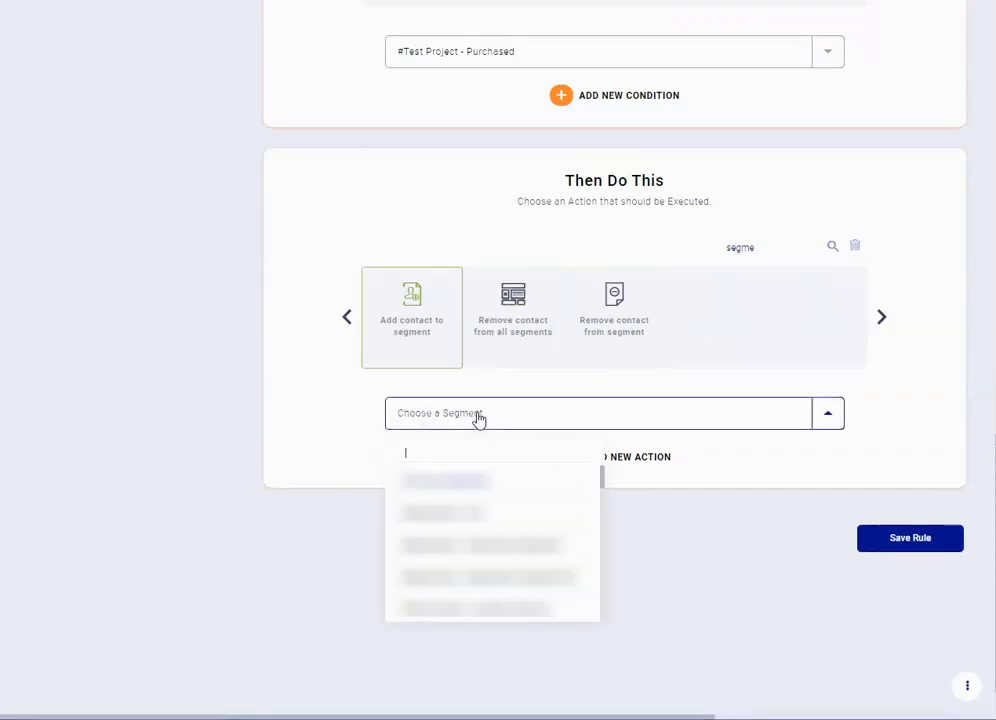
type("opte")
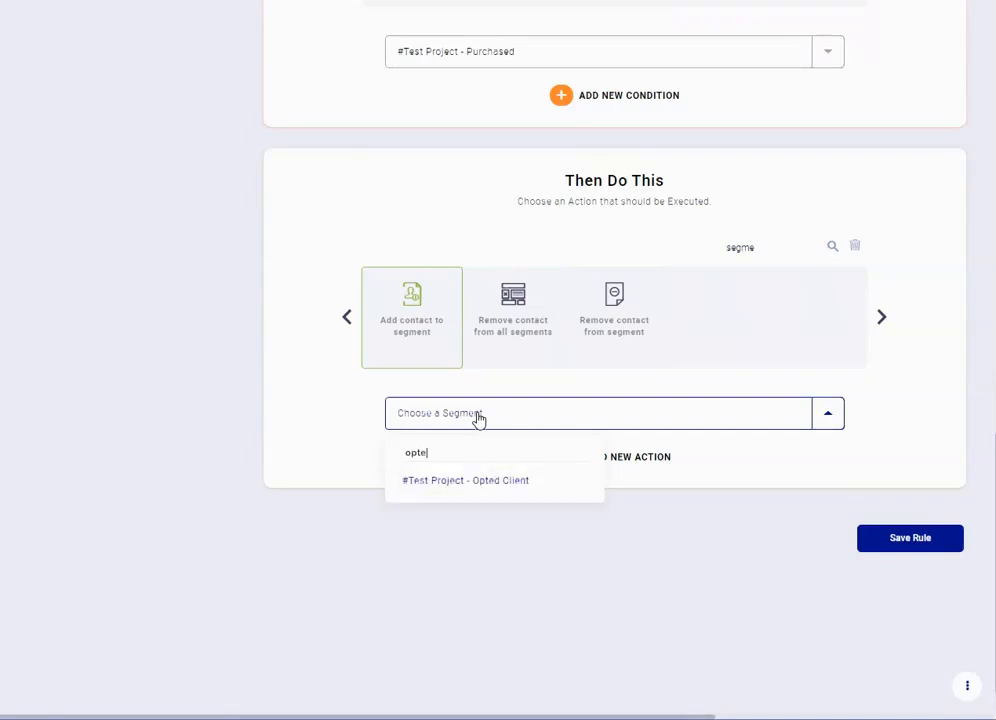
left_click(488, 481)
left_click(909, 553)
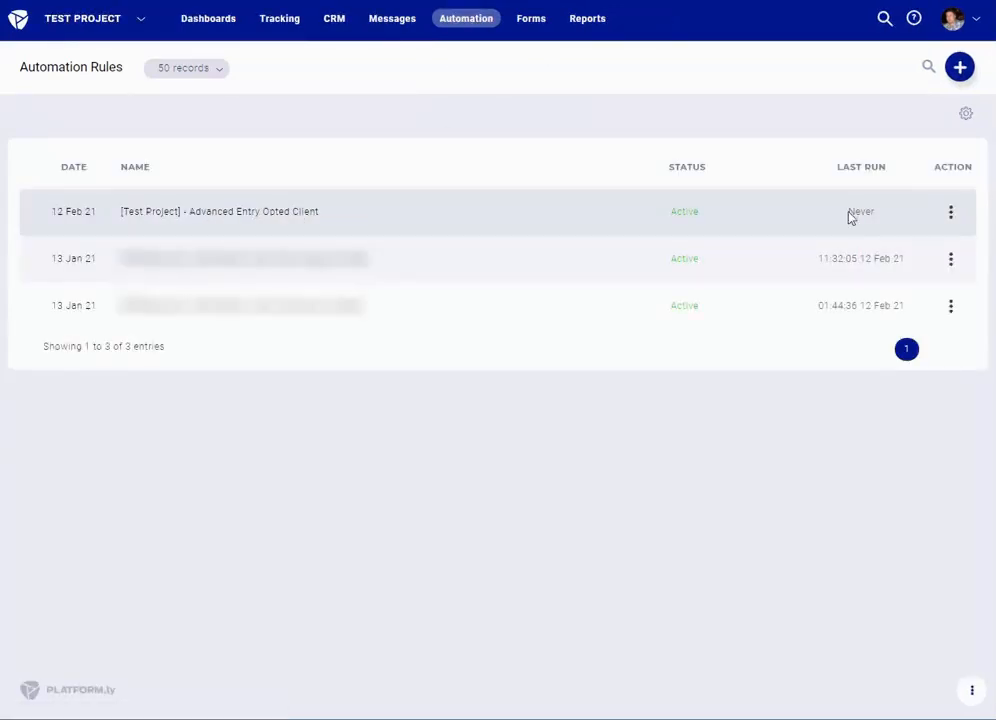
Open the rule "[Test Project] - Advanced Entry Opted Client" and review its triggers, conditions and action
left_click(241, 214)
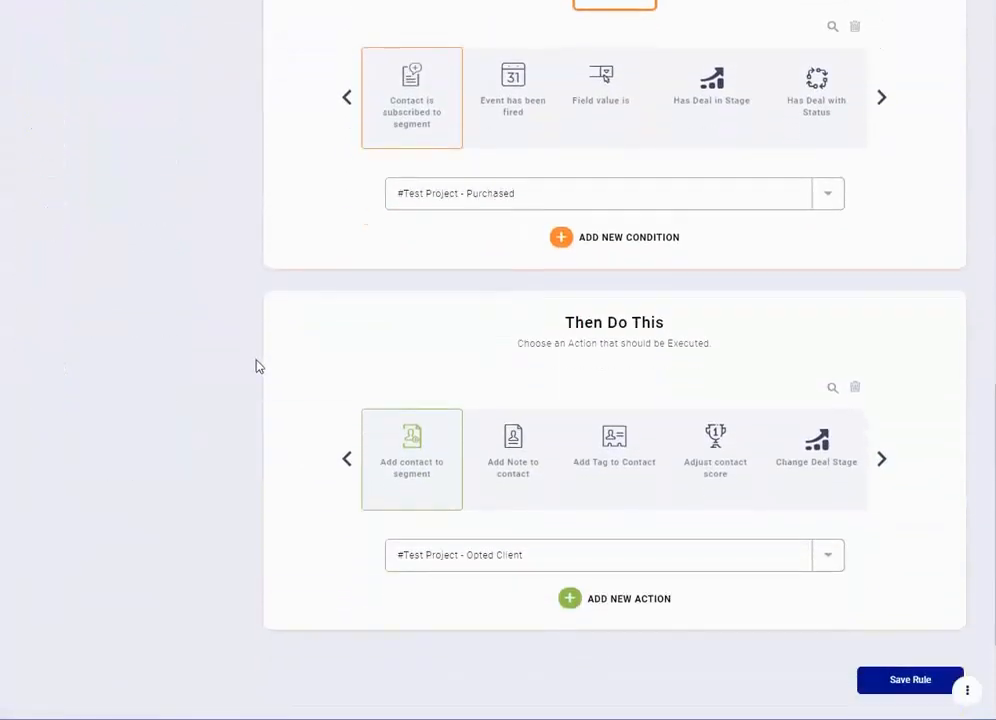
scroll(256, 371, "up", 11)
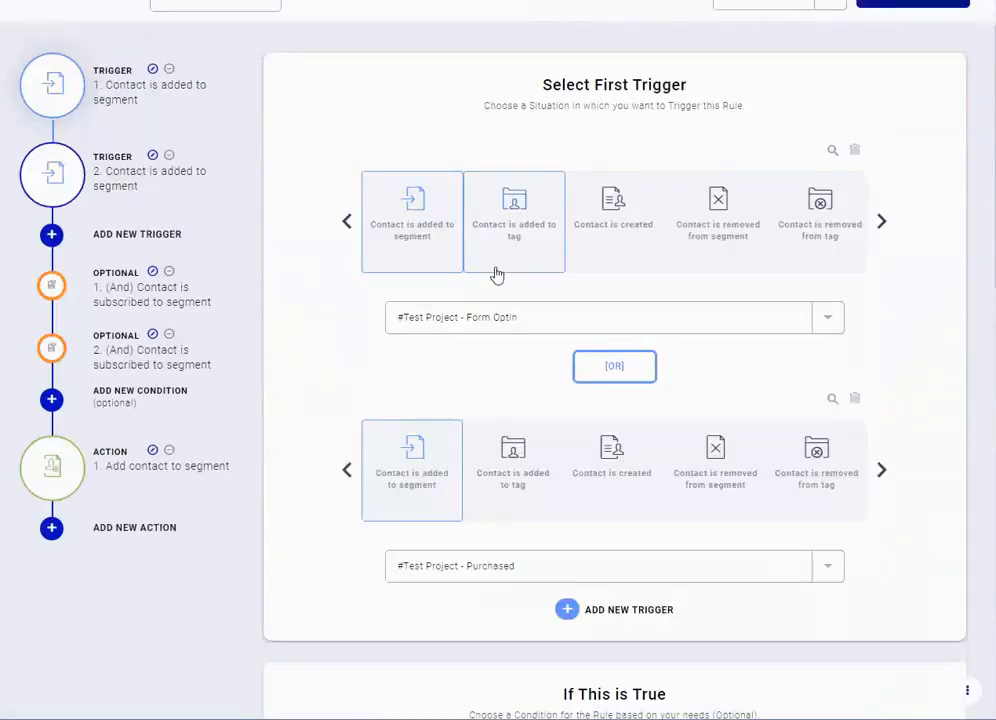
scroll(505, 333, "down", 2)
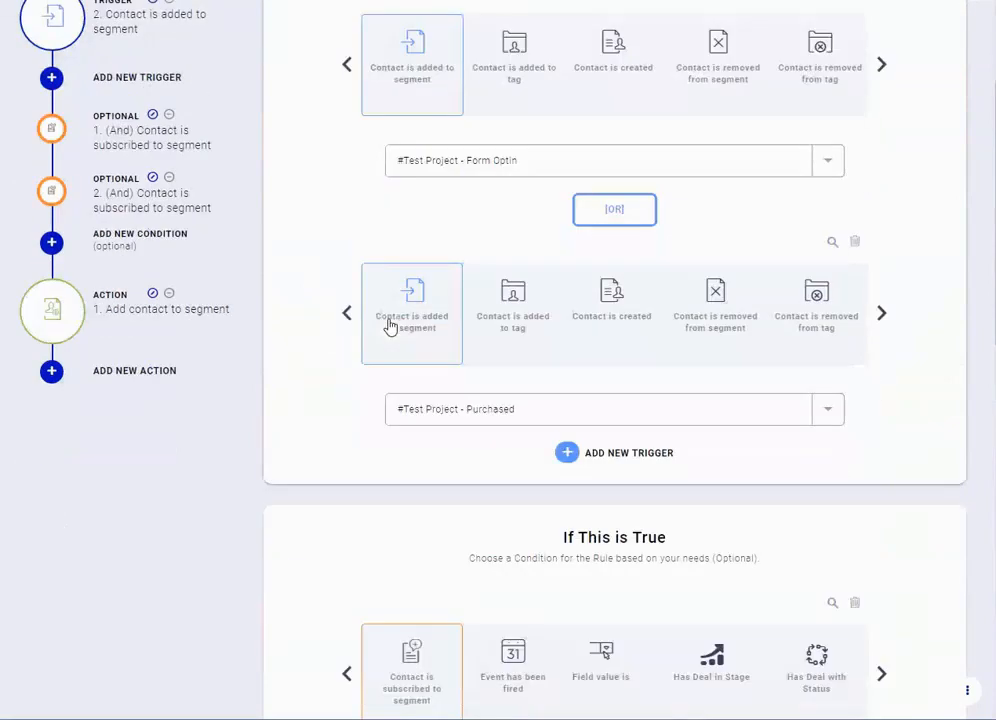
scroll(483, 382, "up", 3)
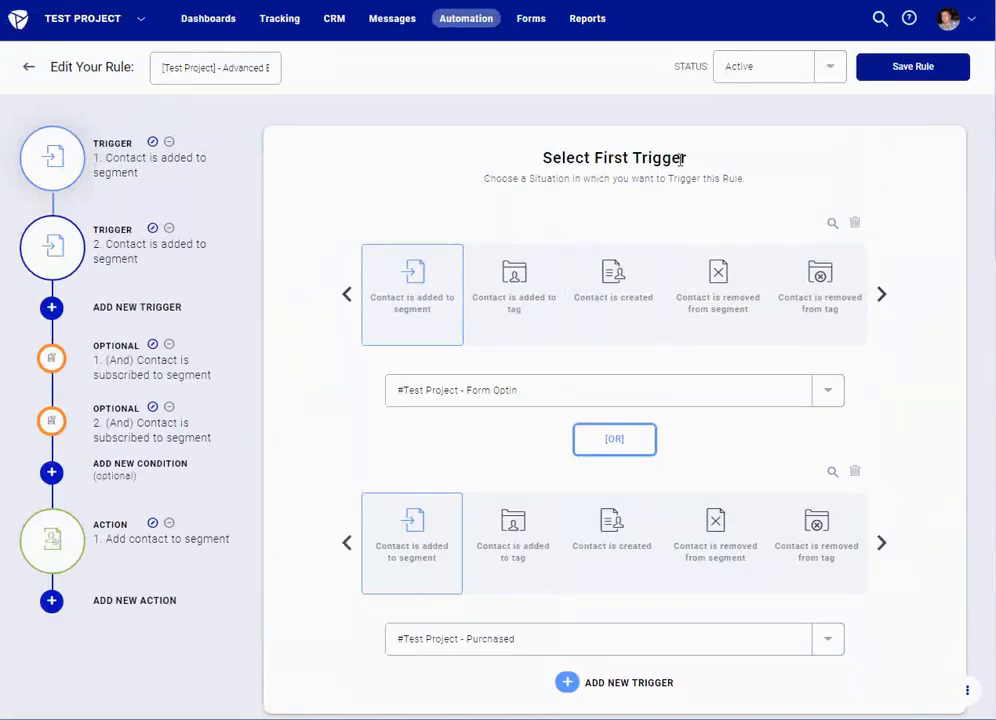
scroll(336, 238, "down", 8)
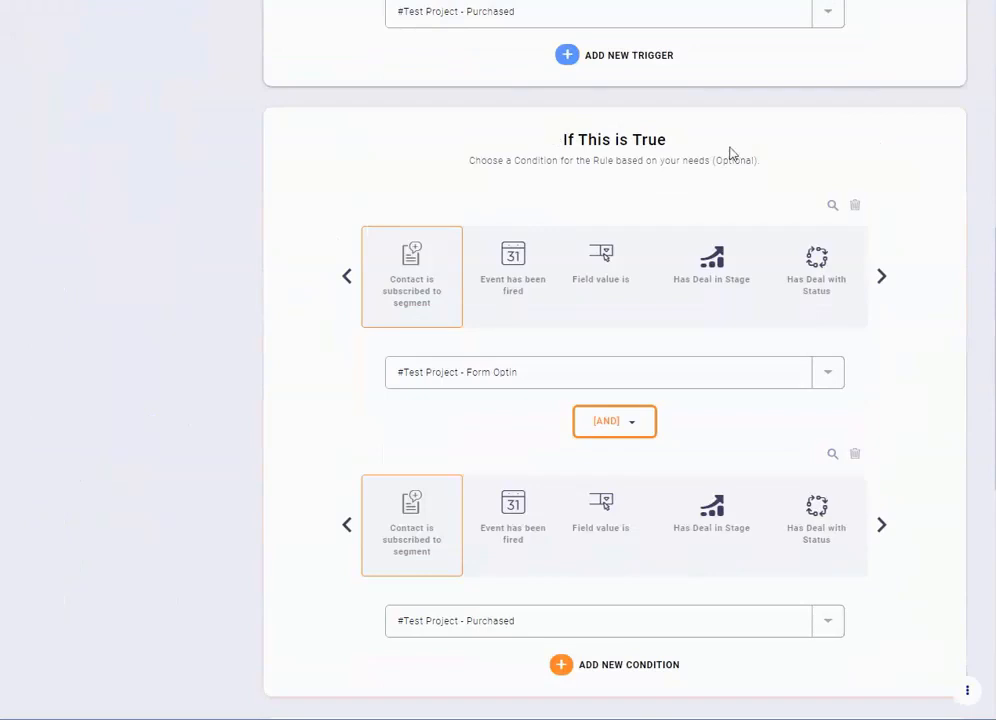
scroll(585, 396, "down", 2)
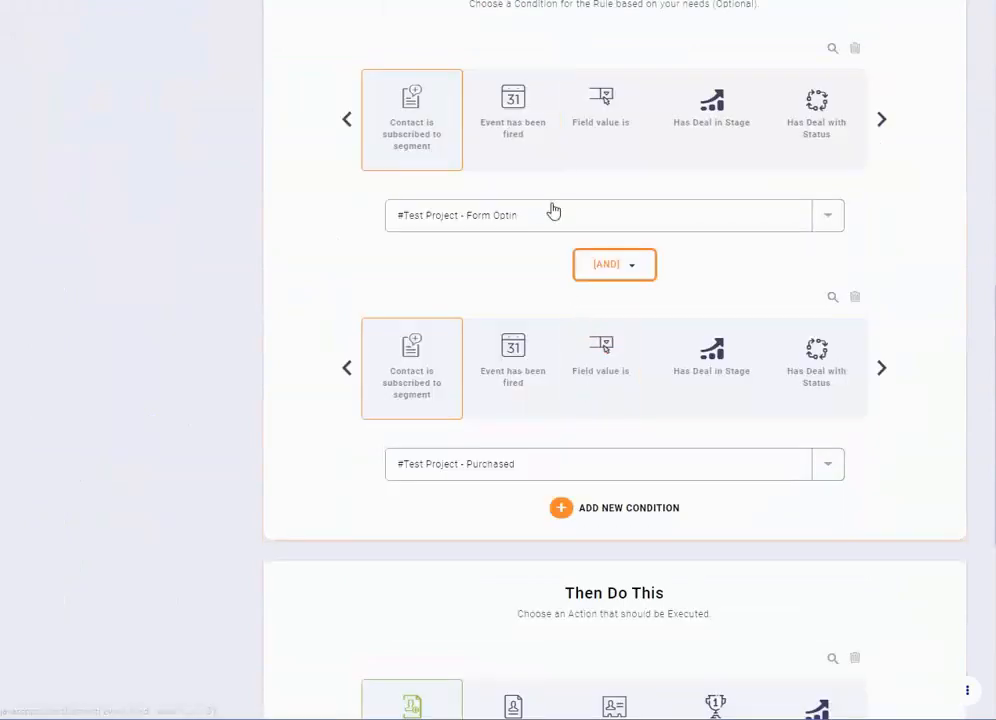
scroll(500, 428, "down", 4)
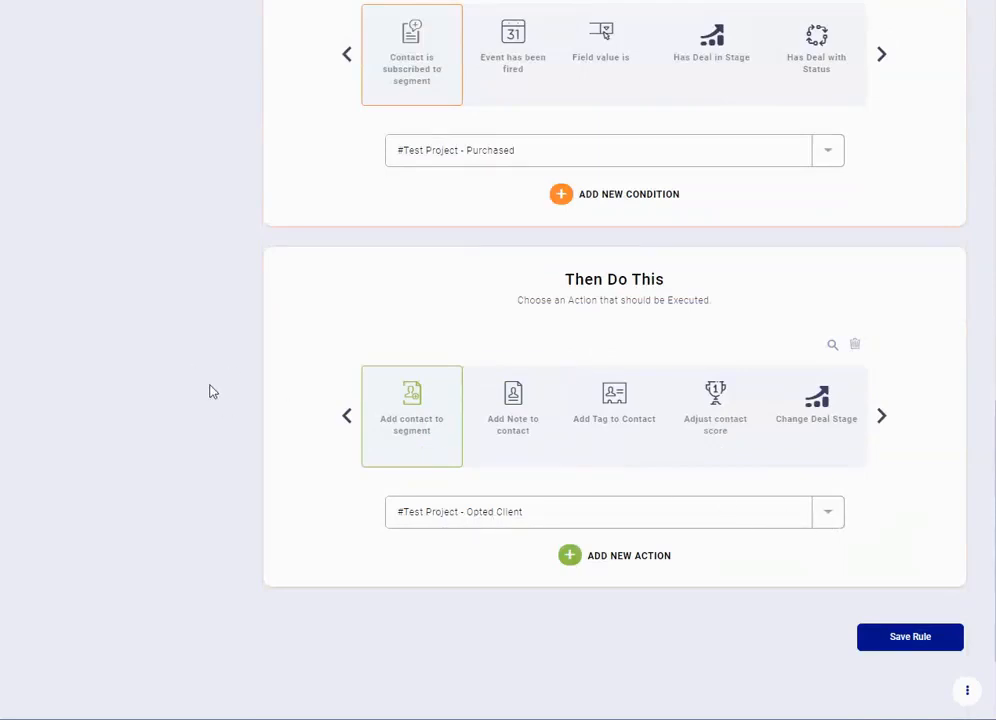
scroll(228, 416, "up", 10)
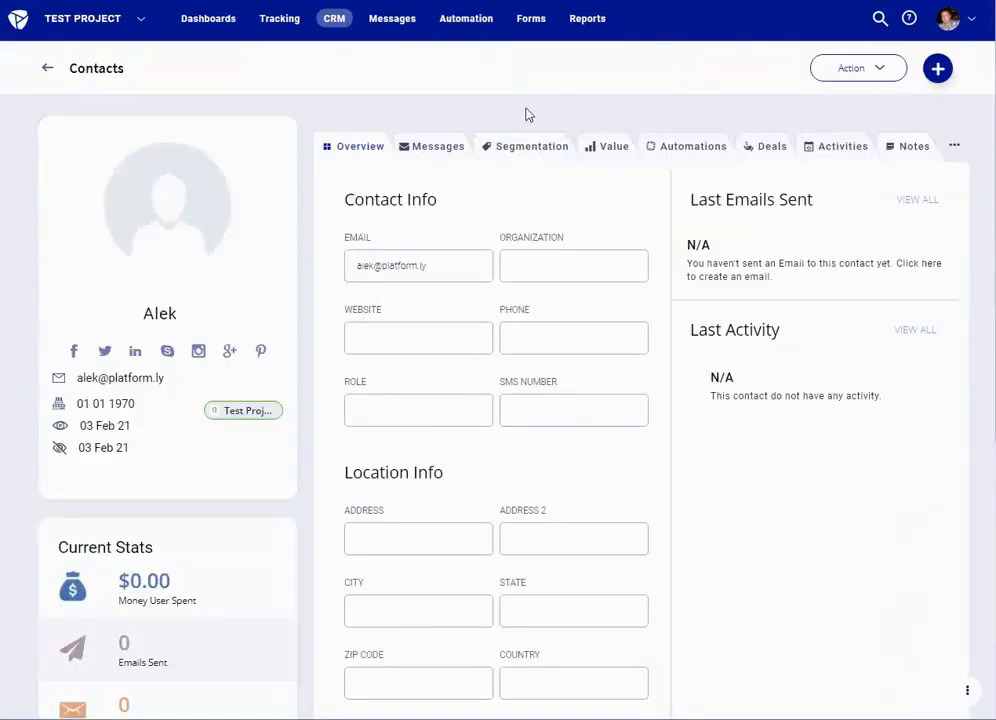
Add the Form Optin segment to the test contact's segmentation, and check the segments after reloading the contact
left_click(525, 148)
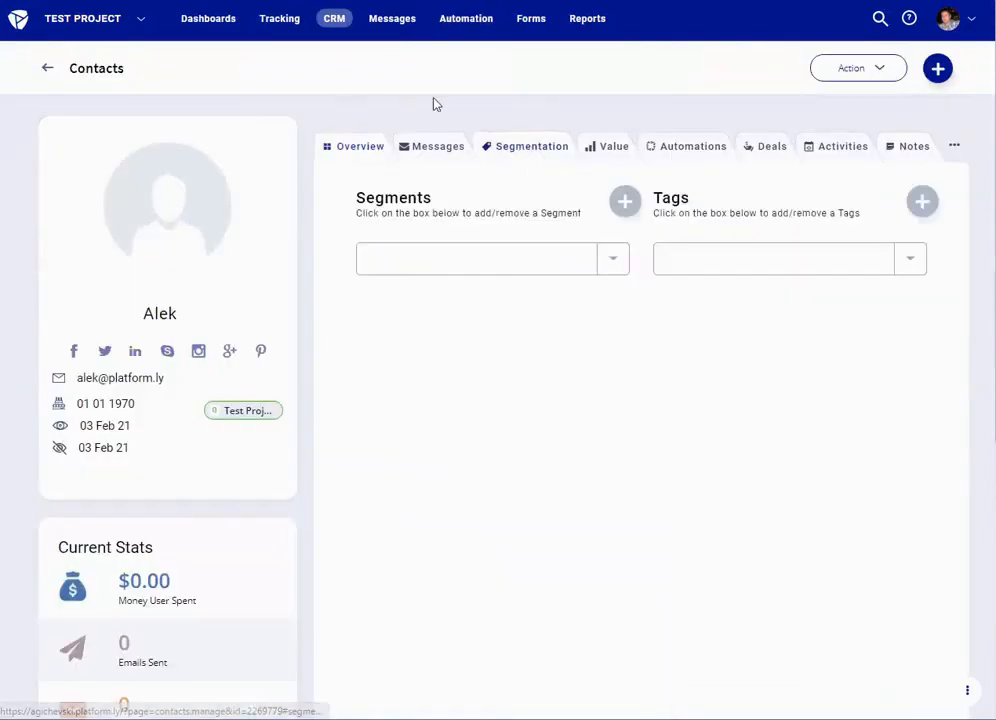
left_click(486, 259)
scroll(487, 322, "down", 2)
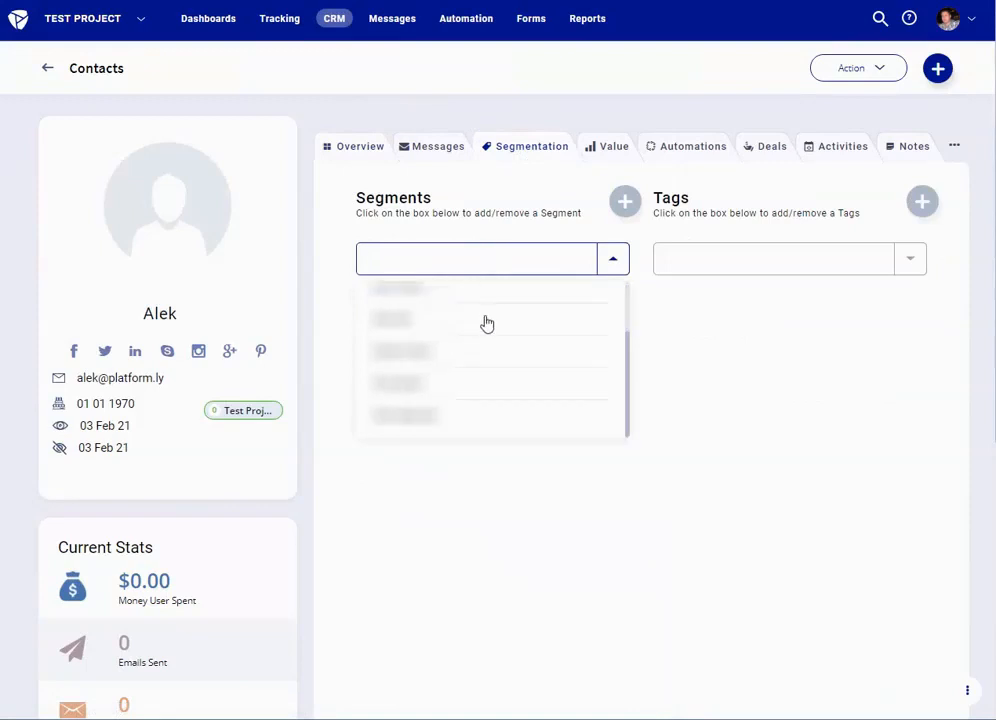
left_click(423, 293)
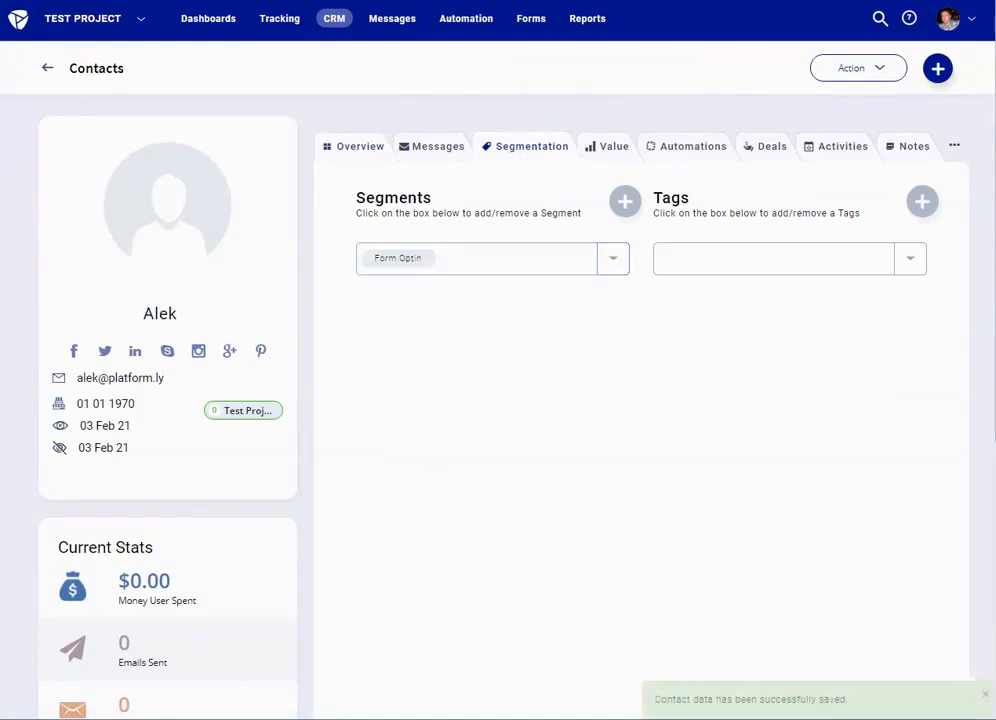
key("F5")
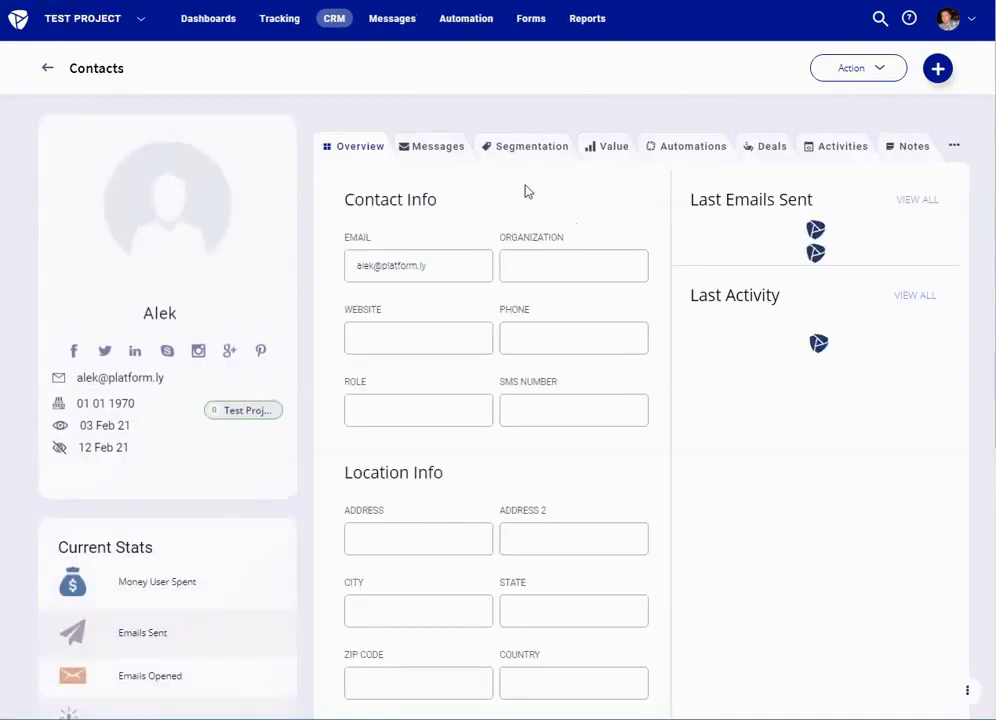
left_click(525, 148)
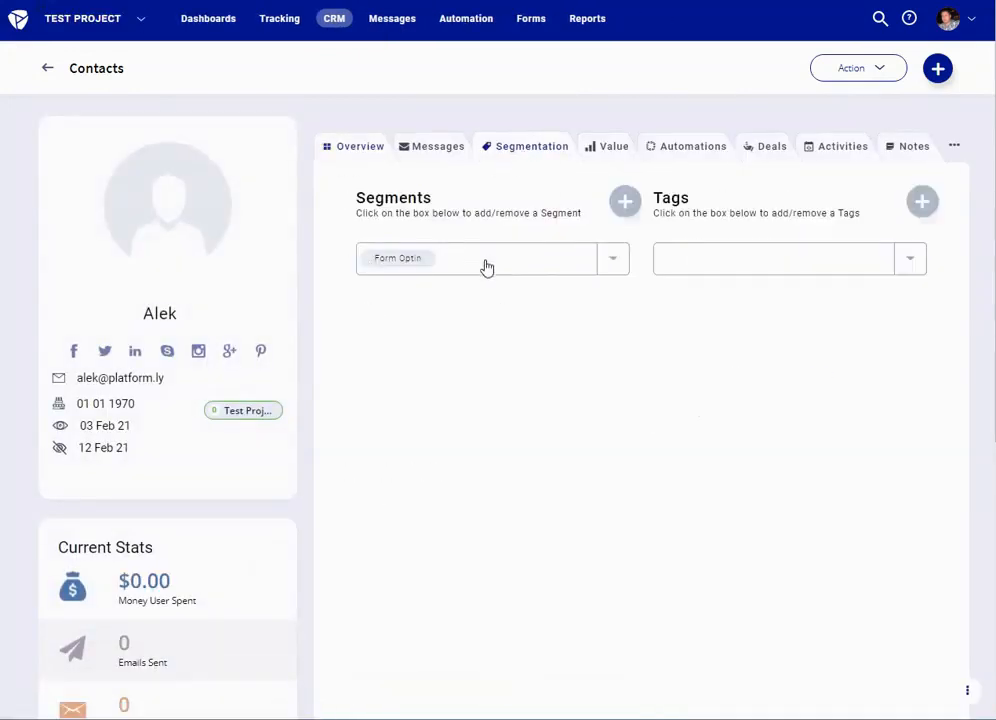
Add the Purchased segment to the test contact and check the contact's segments again after a reload
left_click(486, 260)
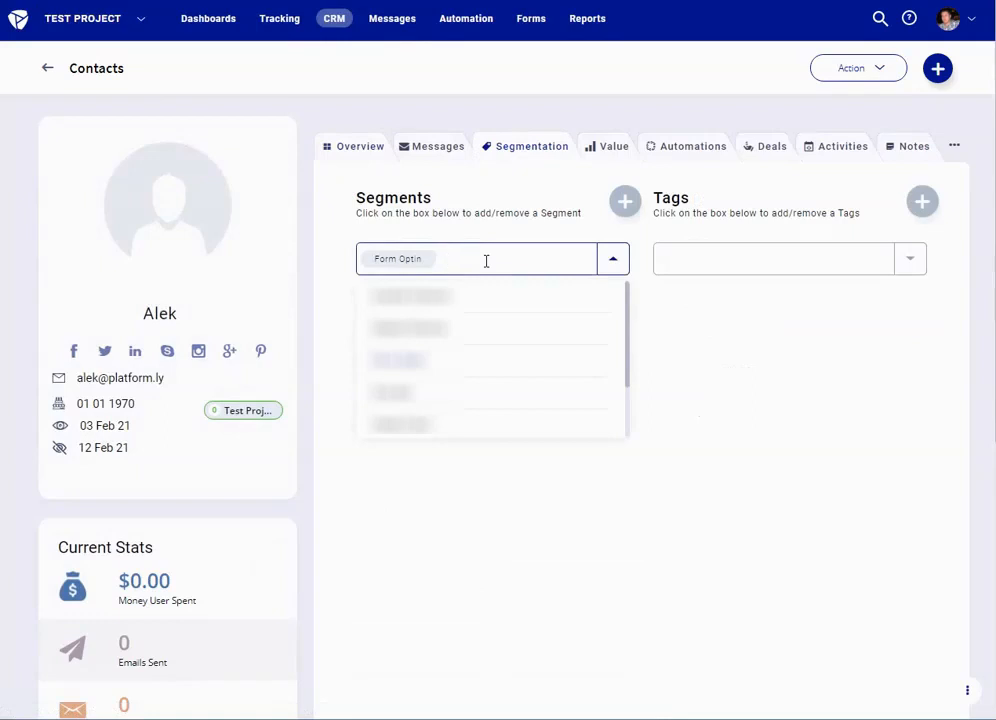
type("pur")
left_click(456, 295)
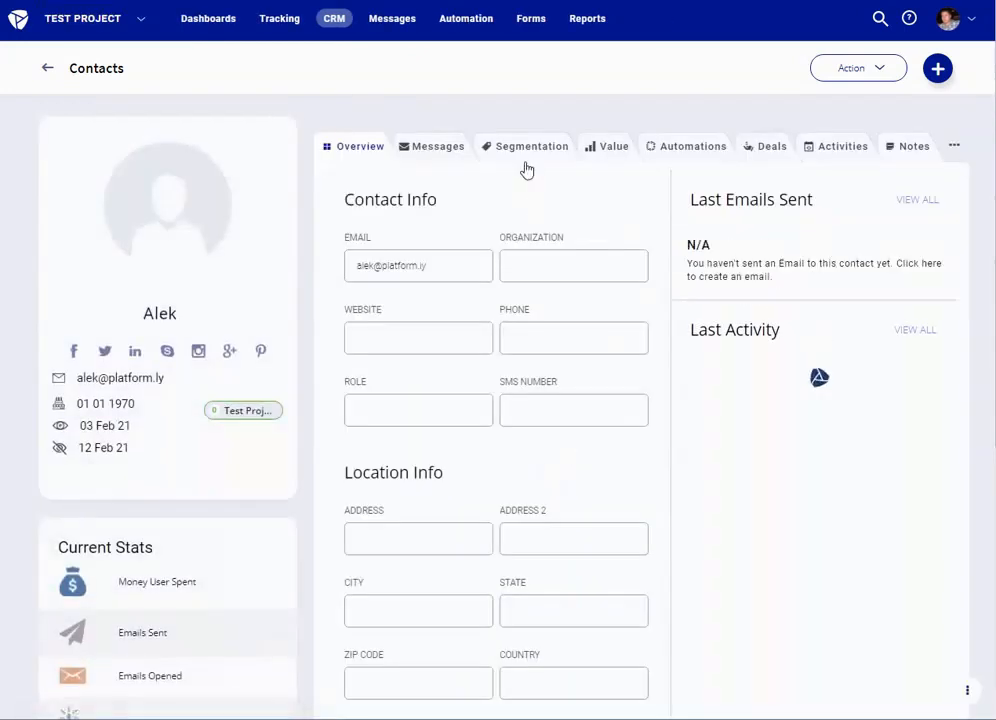
left_click(527, 150)
mouse_move(458, 267)
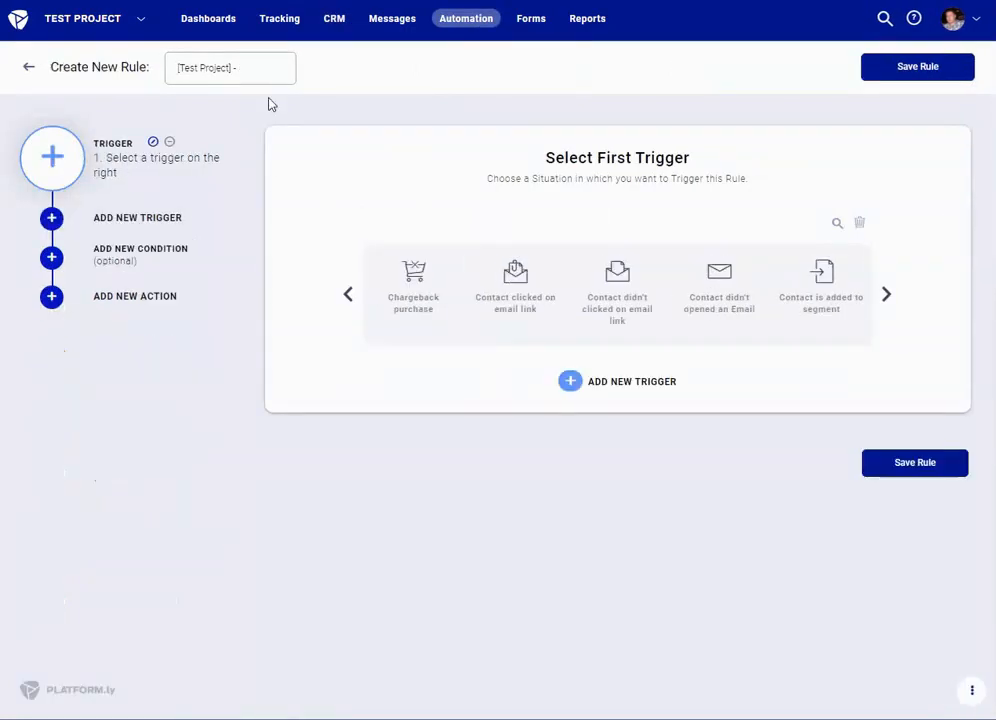
Name the new automation rule "[Test Project] - Leaving Advanced Segment Opted-in"
type("Leaving Advanced")
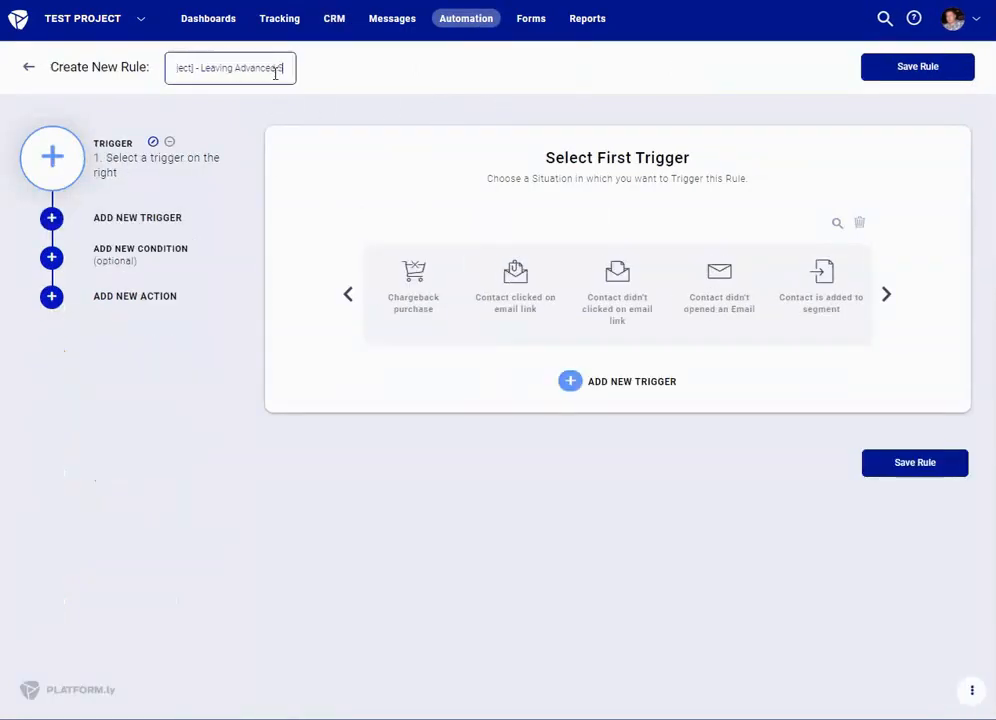
type(" Segment Opted-in")
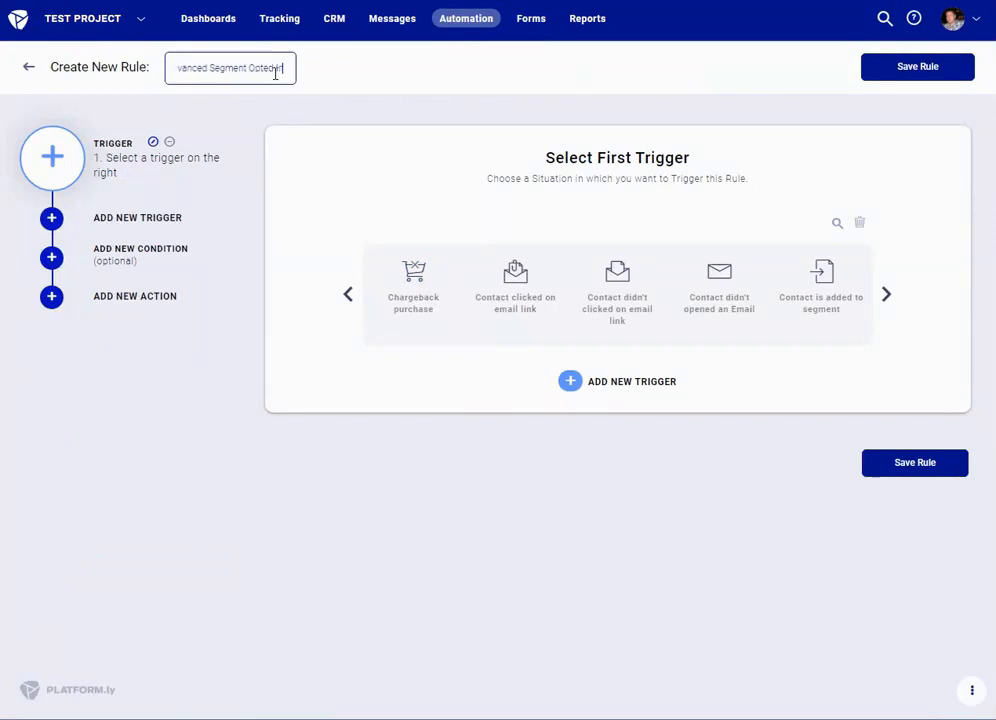
Search the triggers for "segme" and set the first trigger to "Contact is removed from segment"
left_click(836, 226)
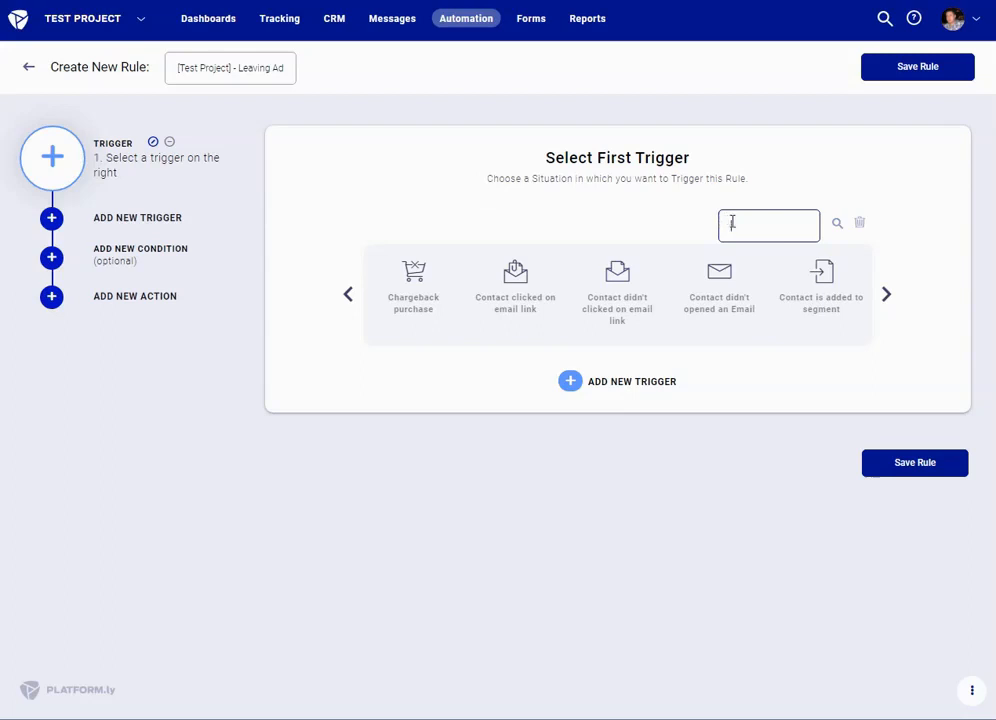
type("segme")
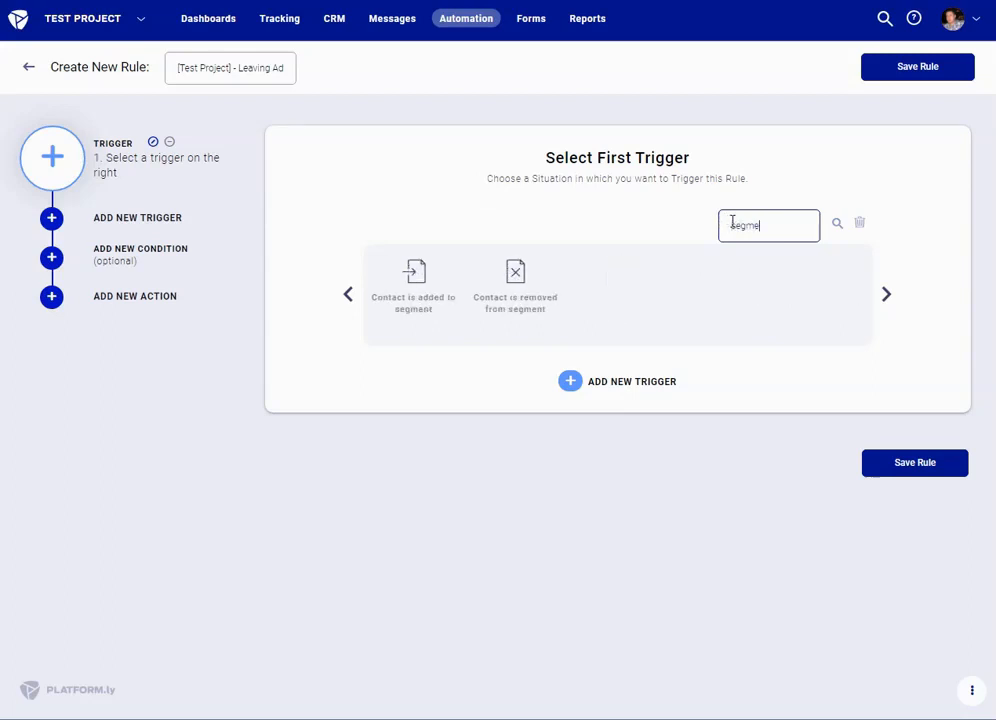
left_click(412, 280)
left_click(467, 401)
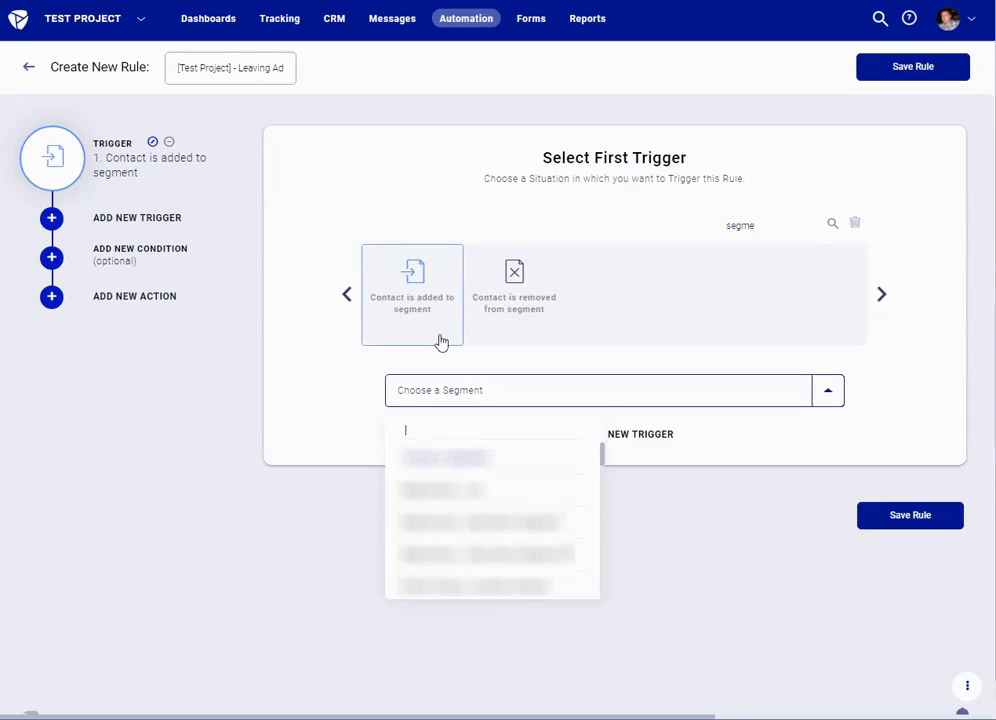
left_click(500, 292)
Search the first trigger's segments for "test proj" and choose "#Test Project - Form Optin"
left_click(422, 395)
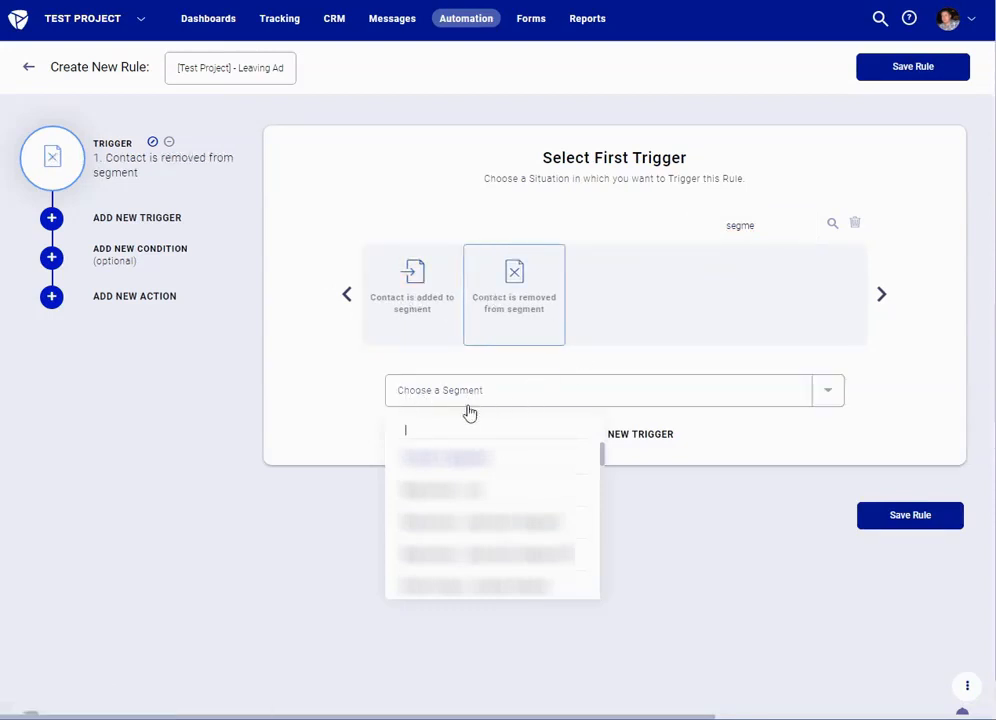
type("test proj")
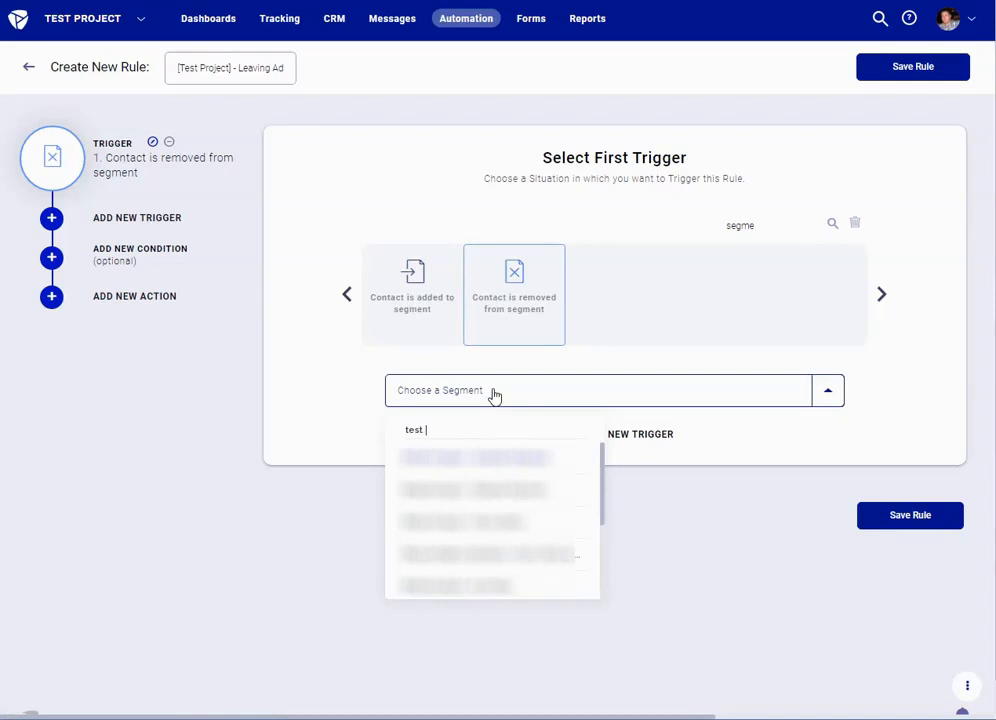
scroll(525, 515, "down", 2)
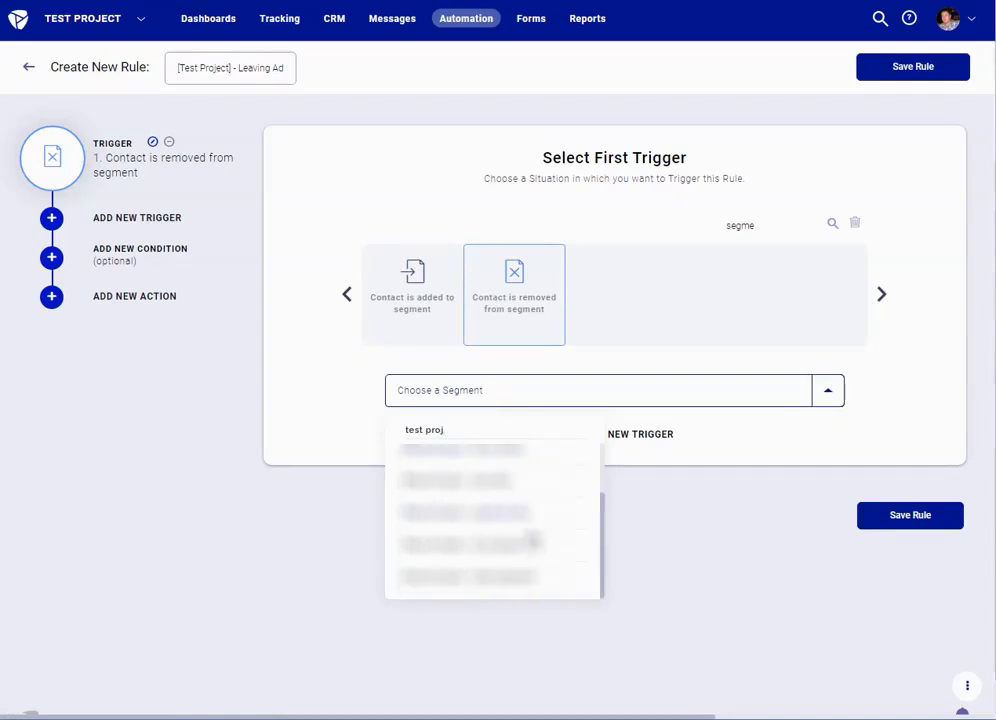
left_click(515, 452)
Add a second trigger, "Contact is removed from segment", for the segment "#Test Project - Purchased"
left_click(622, 438)
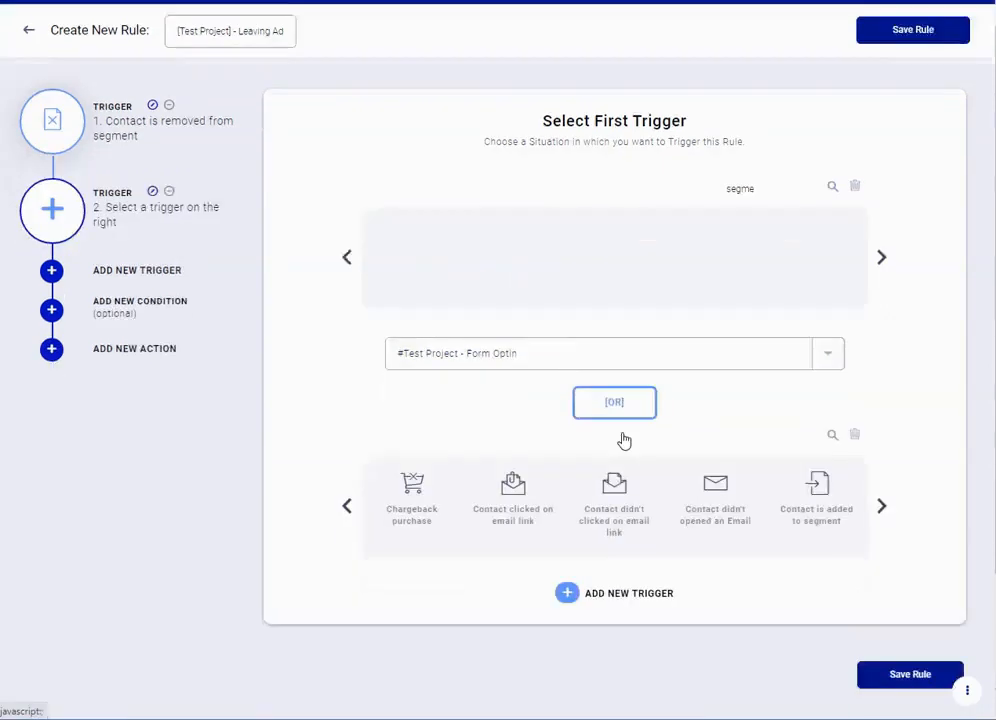
scroll(622, 440, "down", 2)
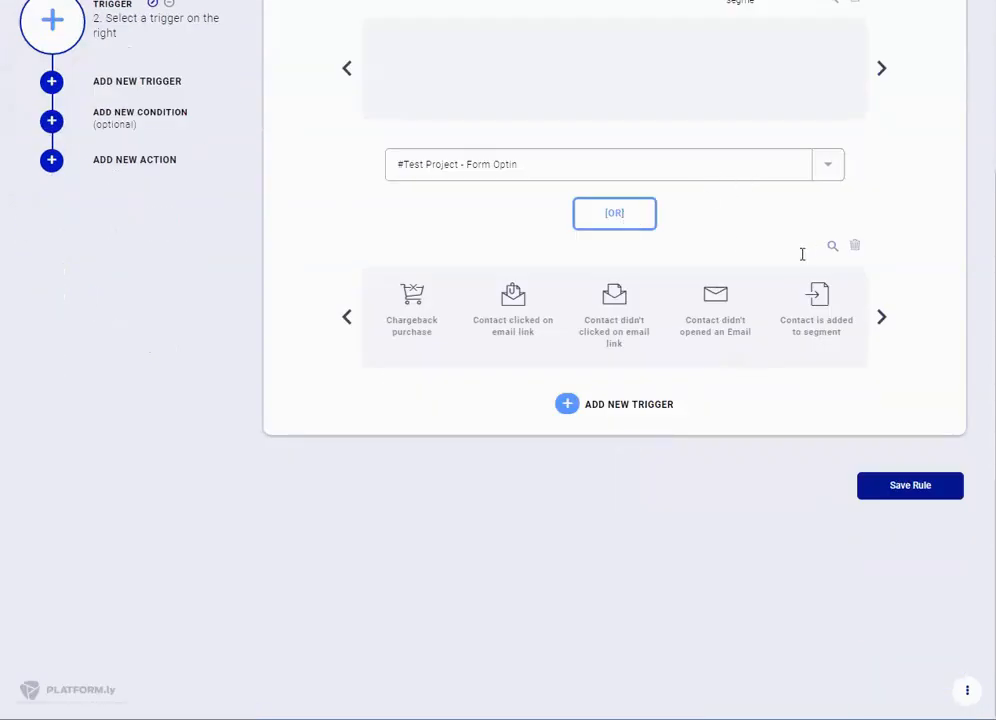
left_click(832, 248)
type("segme")
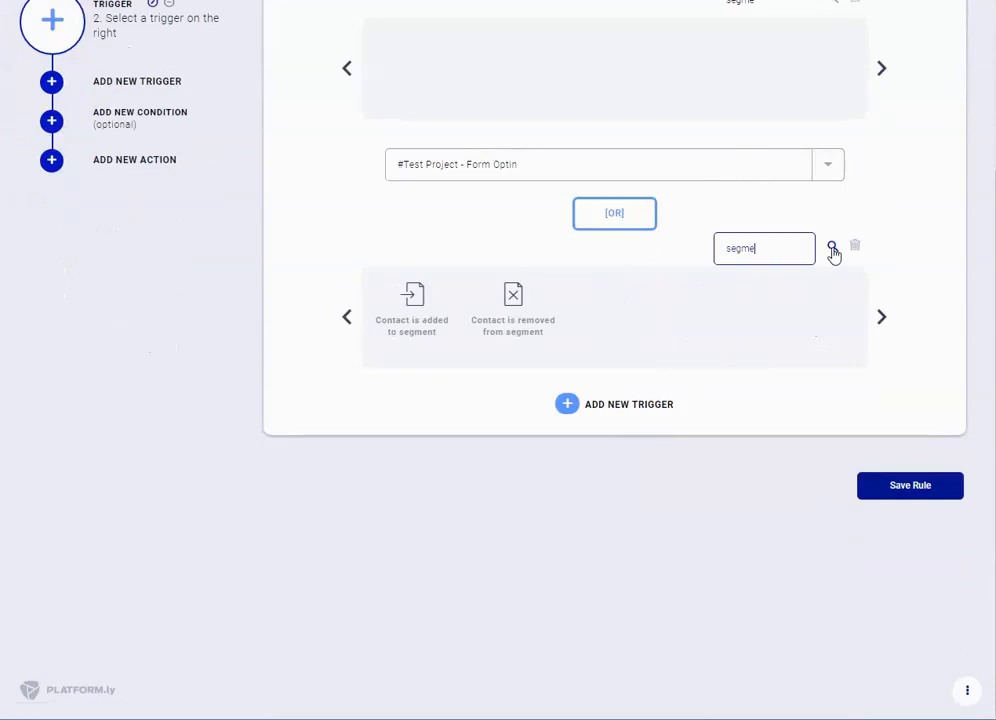
left_click(519, 327)
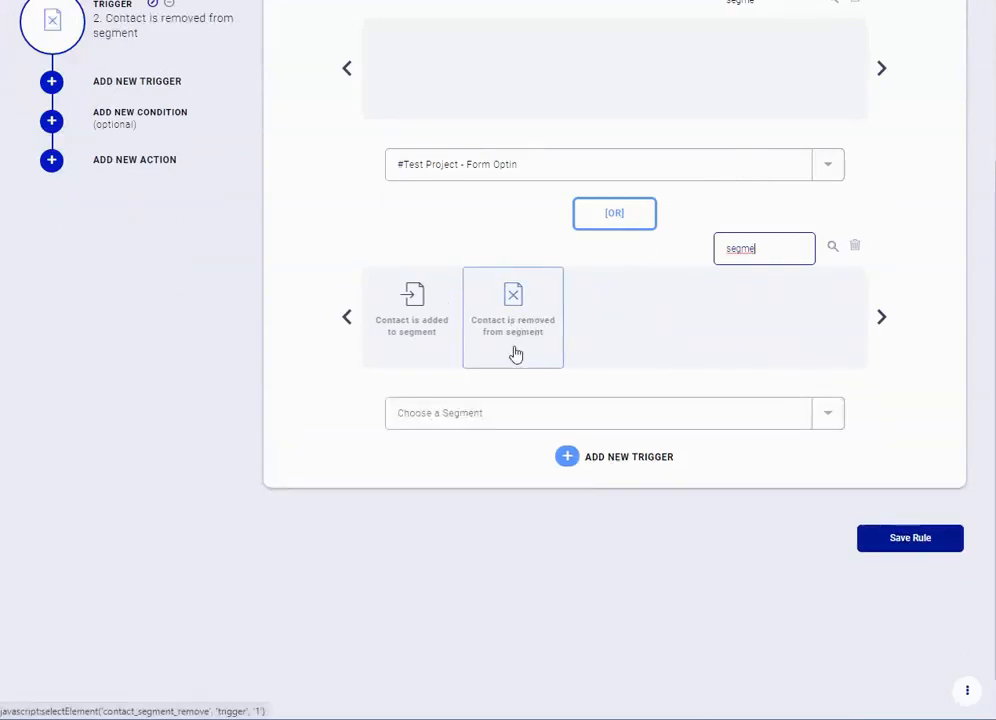
left_click(485, 413)
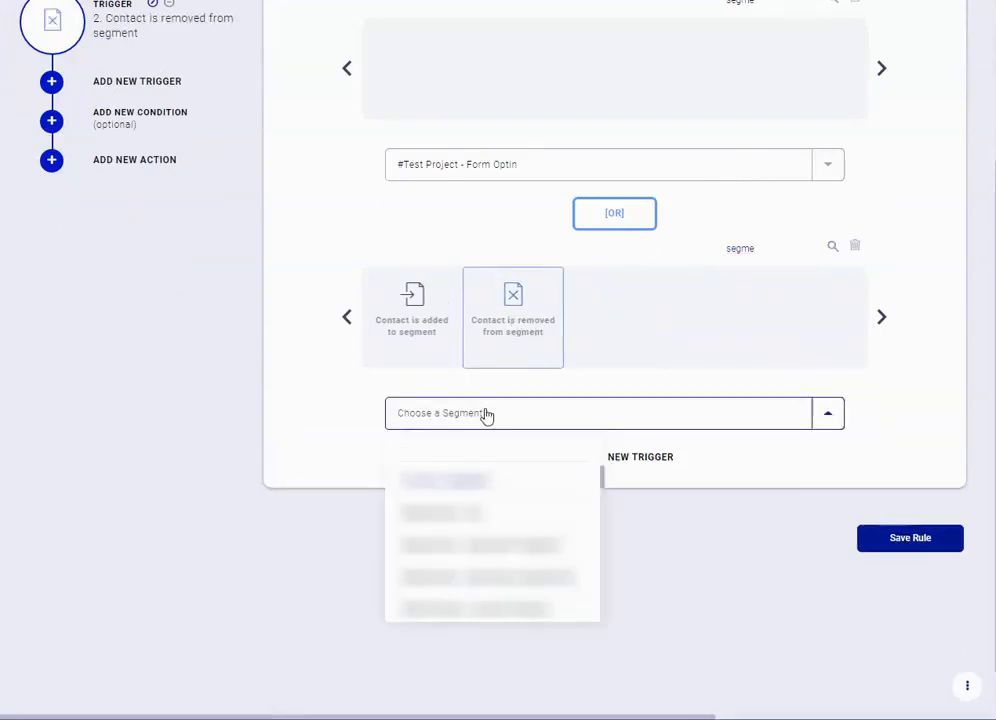
type("pur")
left_click(490, 482)
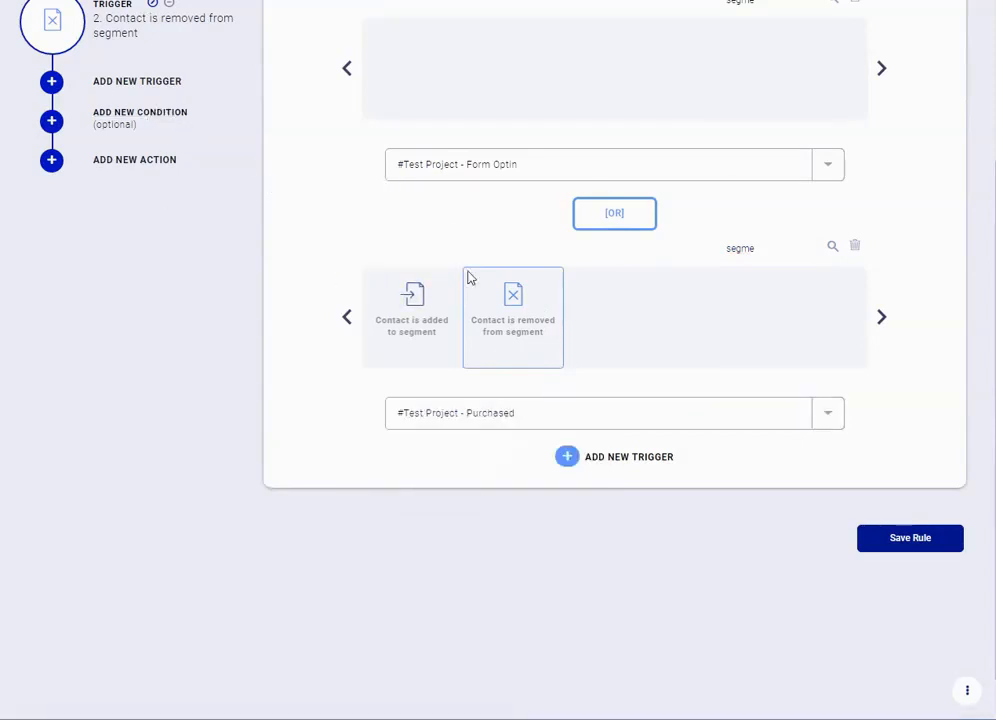
Add the action "Remove contact from segment" to the rule, with "#Test Project - Opted Client" as its segment
scroll(480, 310, "up", 2)
scroll(565, 290, "down", 2)
left_click(112, 168)
left_click(832, 245)
type("segme")
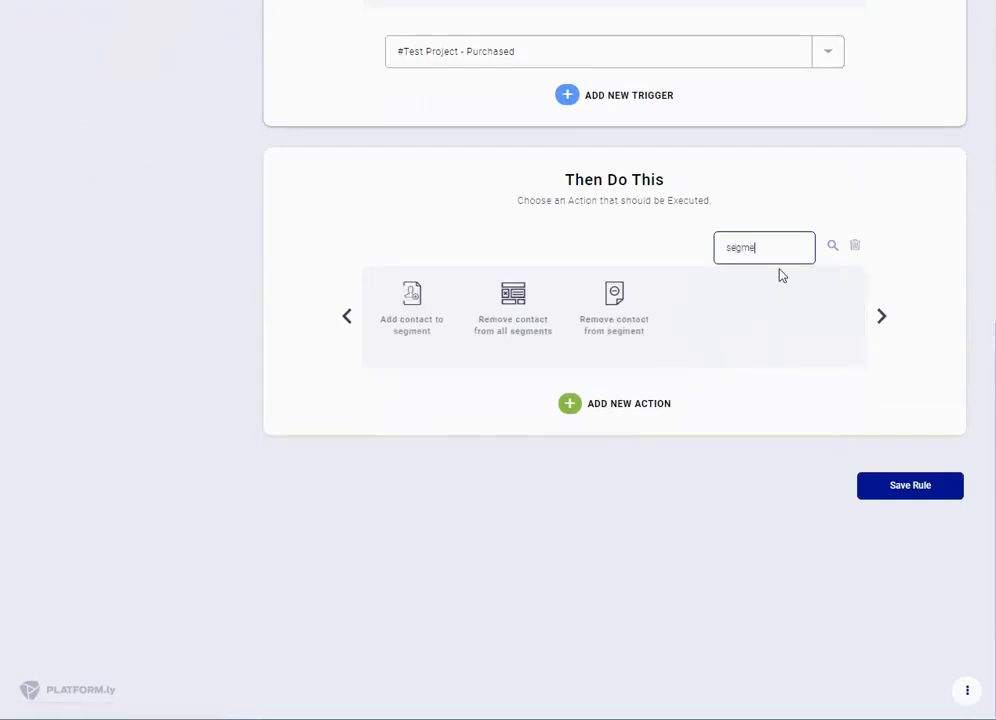
left_click(612, 300)
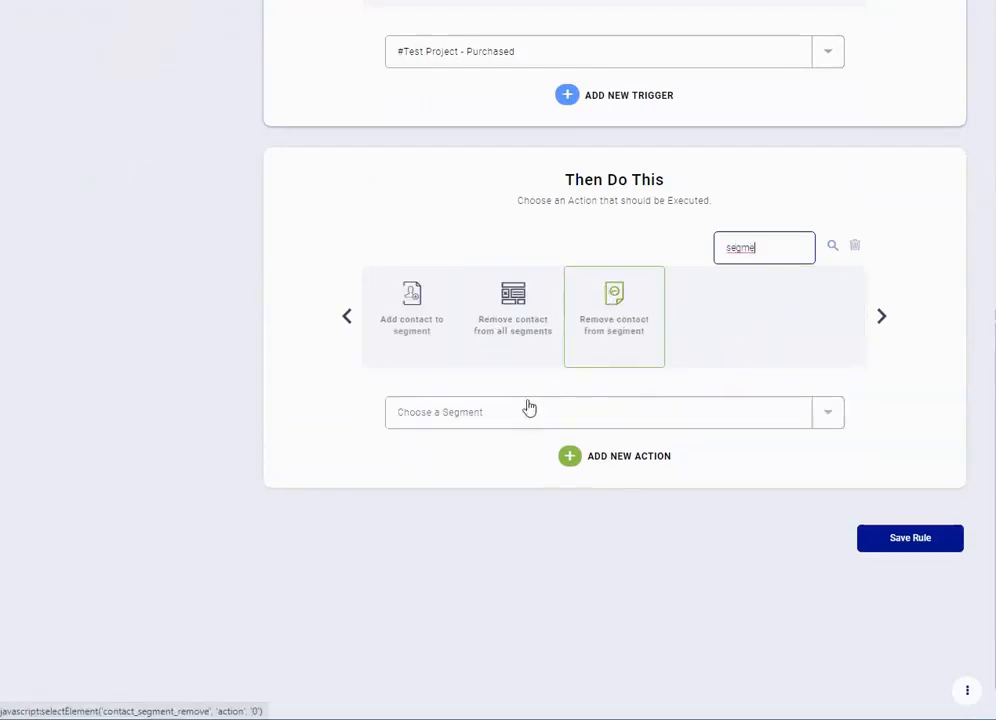
left_click(500, 416)
type("opted")
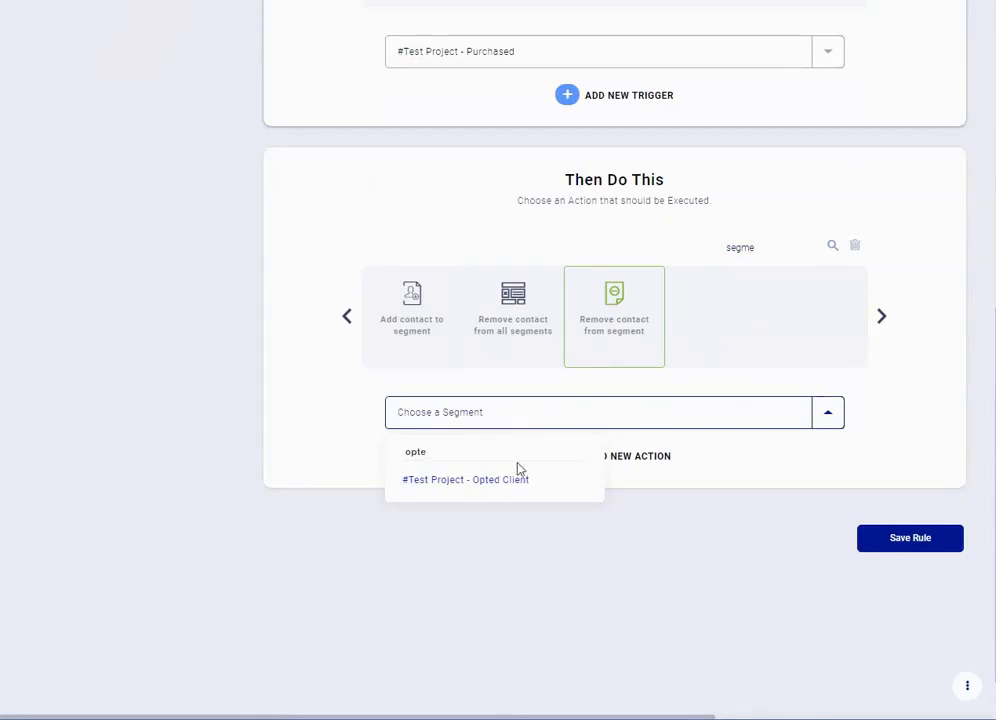
left_click(516, 476)
Add a third trigger, search its options for "pur", and set it to "Purchase has been cancelled"
scroll(170, 312, "up", 4)
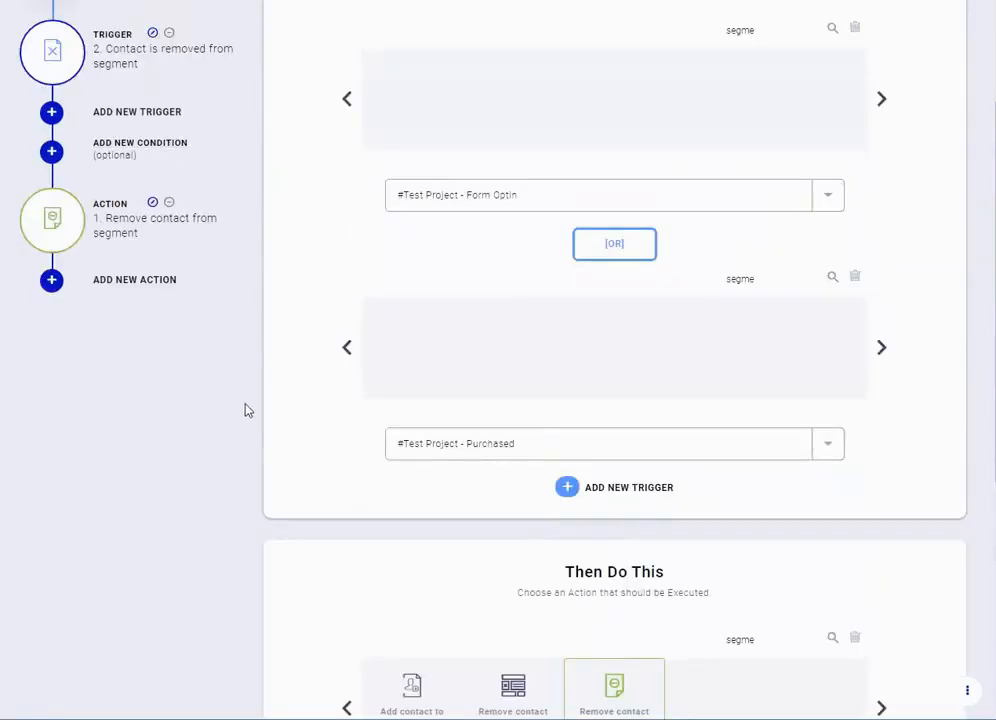
scroll(242, 411, "down", 2)
scroll(233, 400, "up", 3)
scroll(240, 420, "down", 1)
scroll(247, 429, "up", 2)
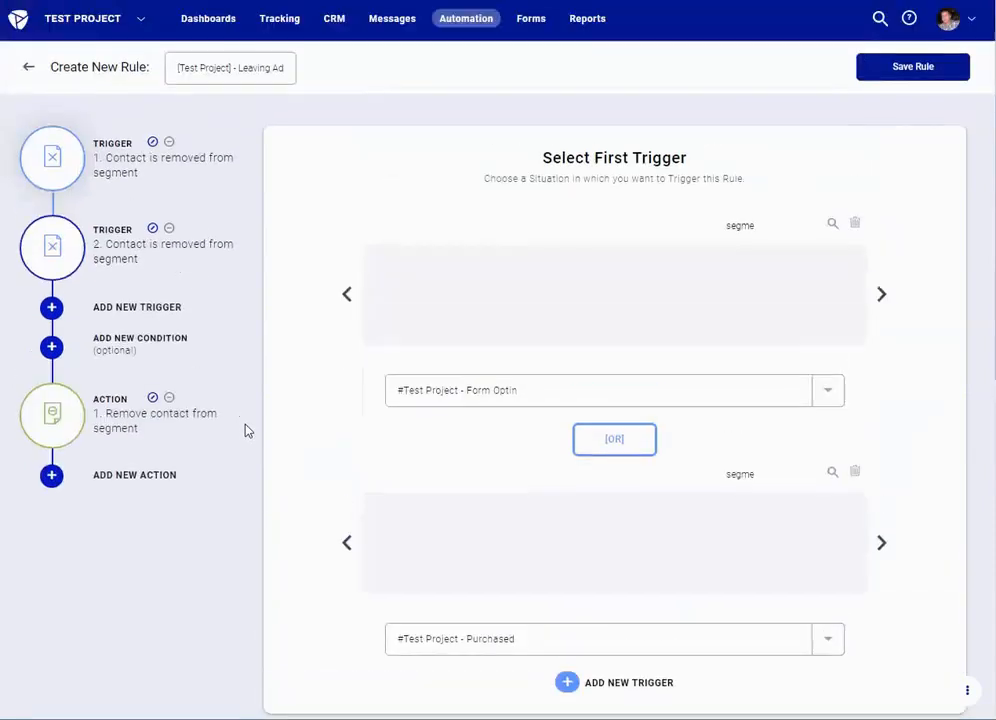
scroll(920, 362, "down", 4)
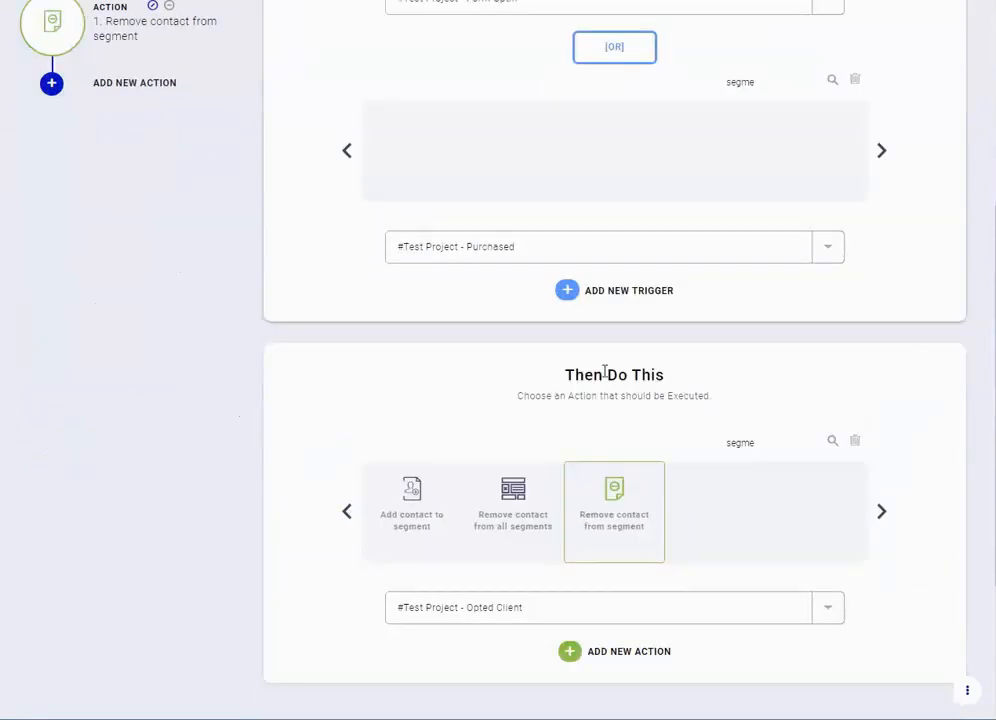
left_click(622, 293)
scroll(726, 178, "down", 3)
scroll(726, 178, "up", 2)
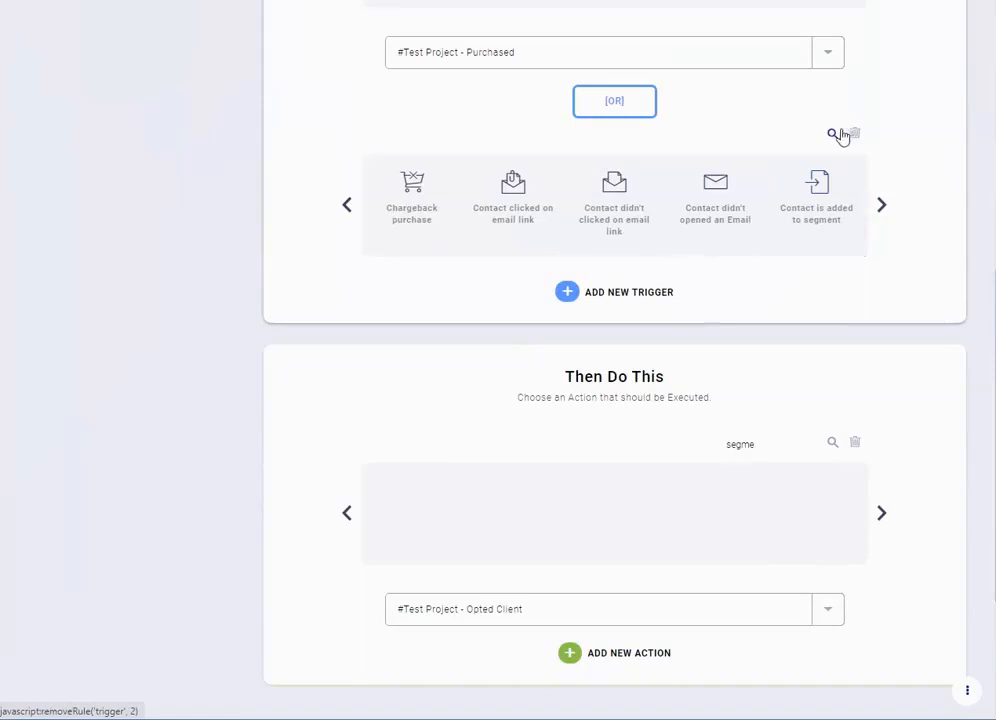
left_click(836, 135)
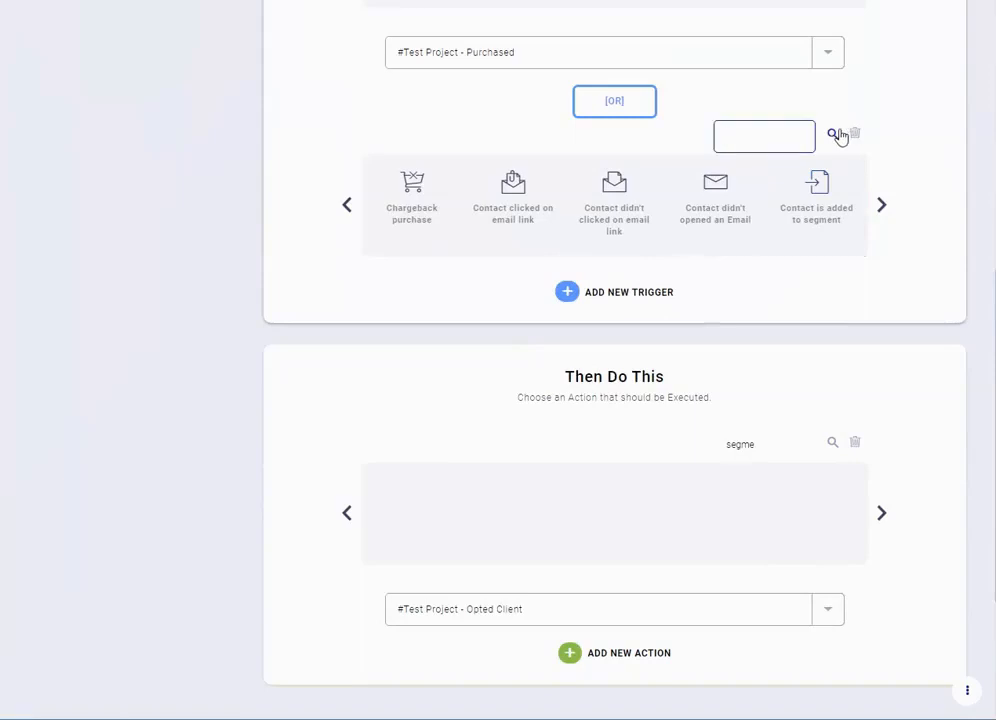
left_click(882, 204)
left_click(738, 138)
type("pur")
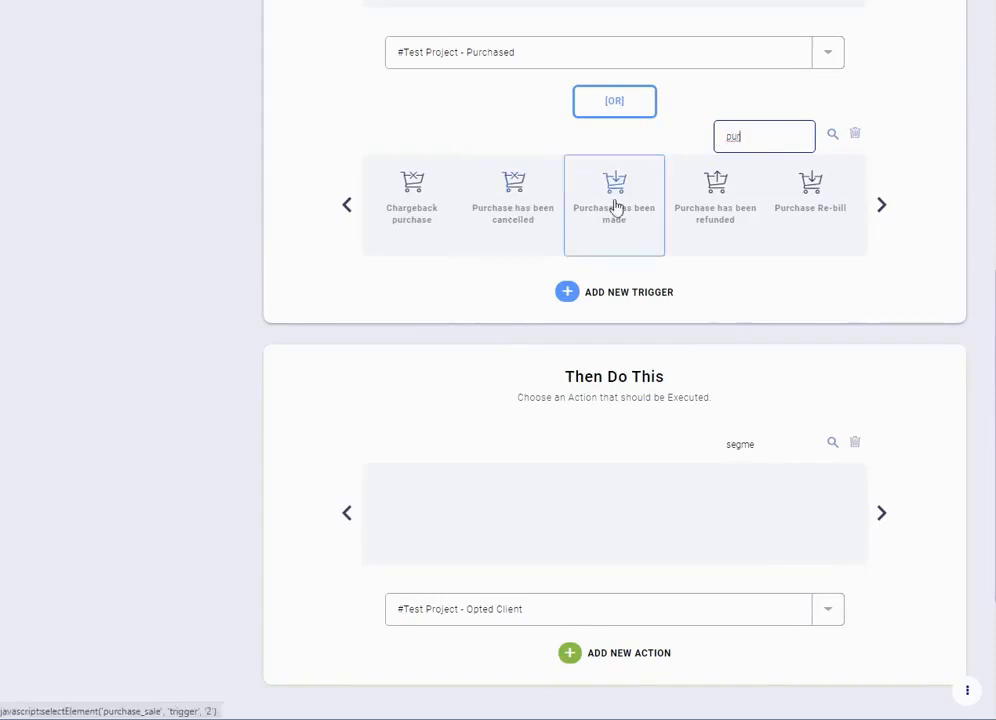
left_click_drag(790, 140, 708, 143)
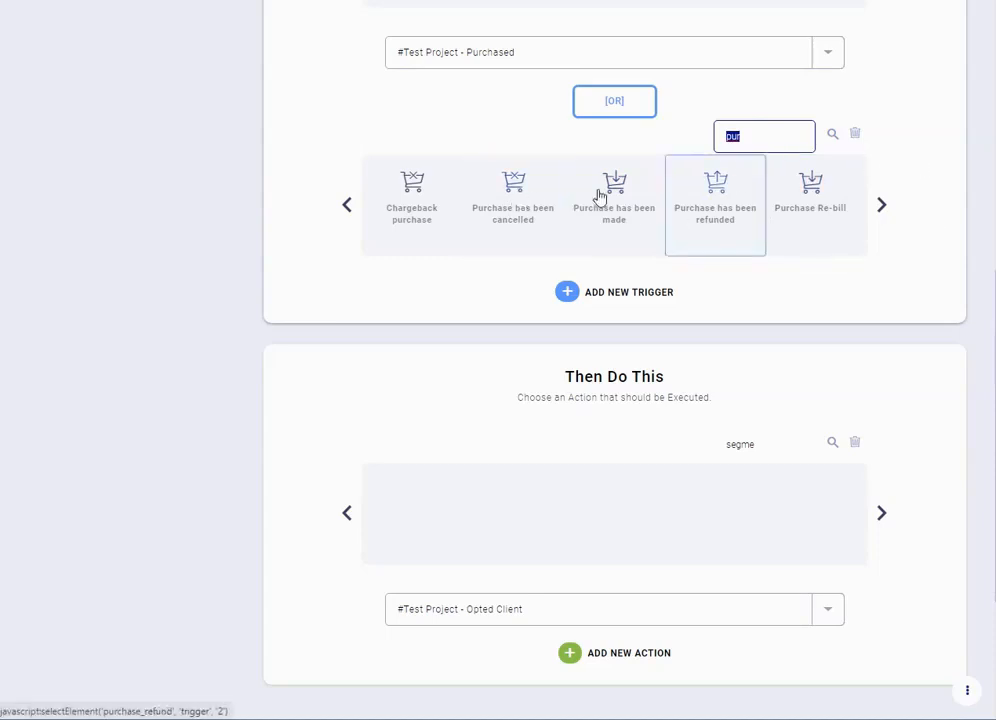
left_click(545, 200)
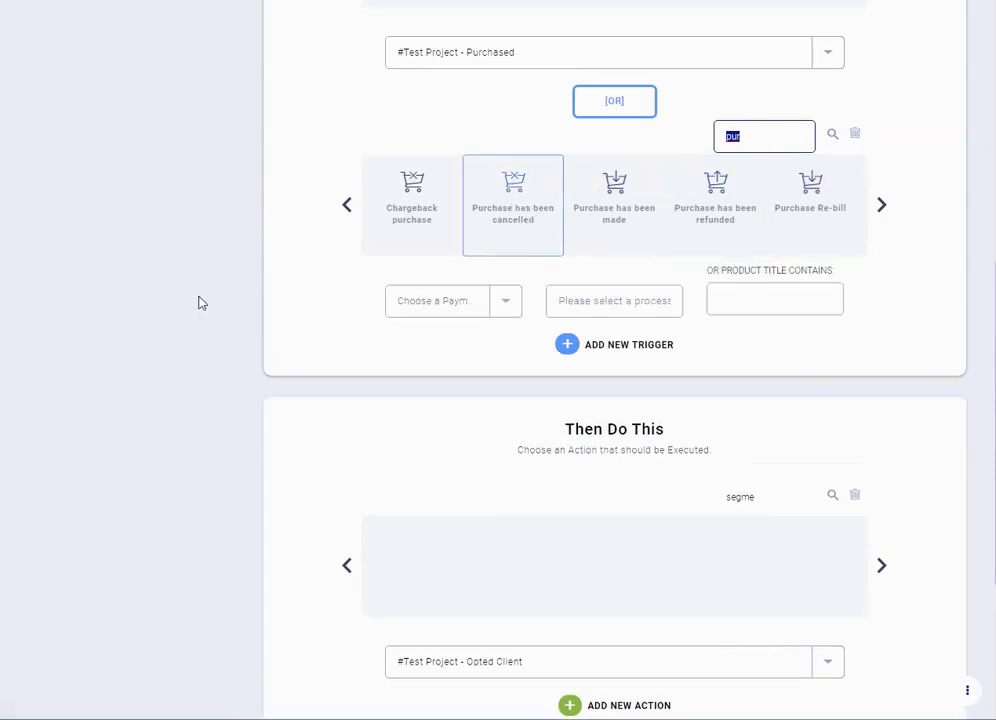
Add two optional conditions to the rule, leaving their types unset
scroll(200, 302, "up", 5)
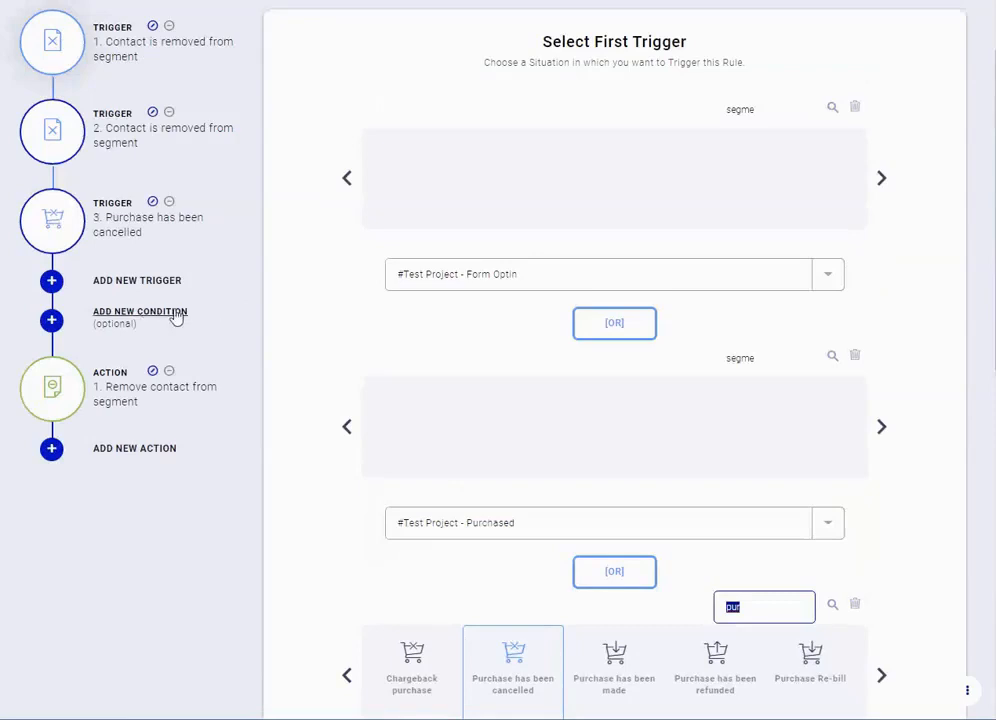
scroll(173, 316, "down", 2)
scroll(247, 318, "up", 1)
left_click(155, 237)
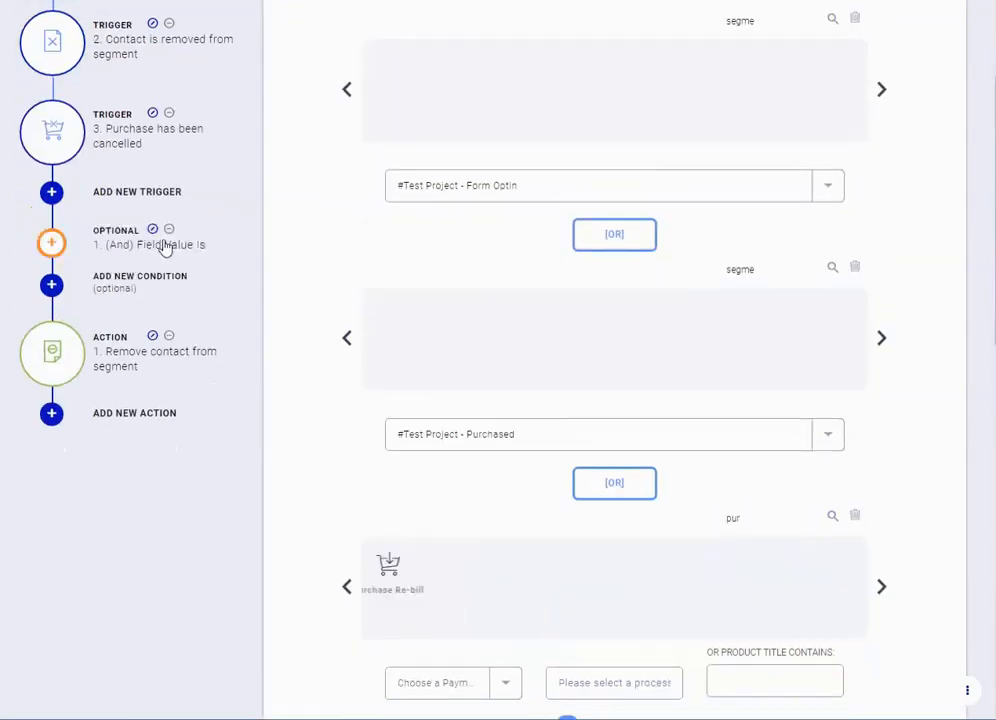
scroll(200, 257, "up", 1)
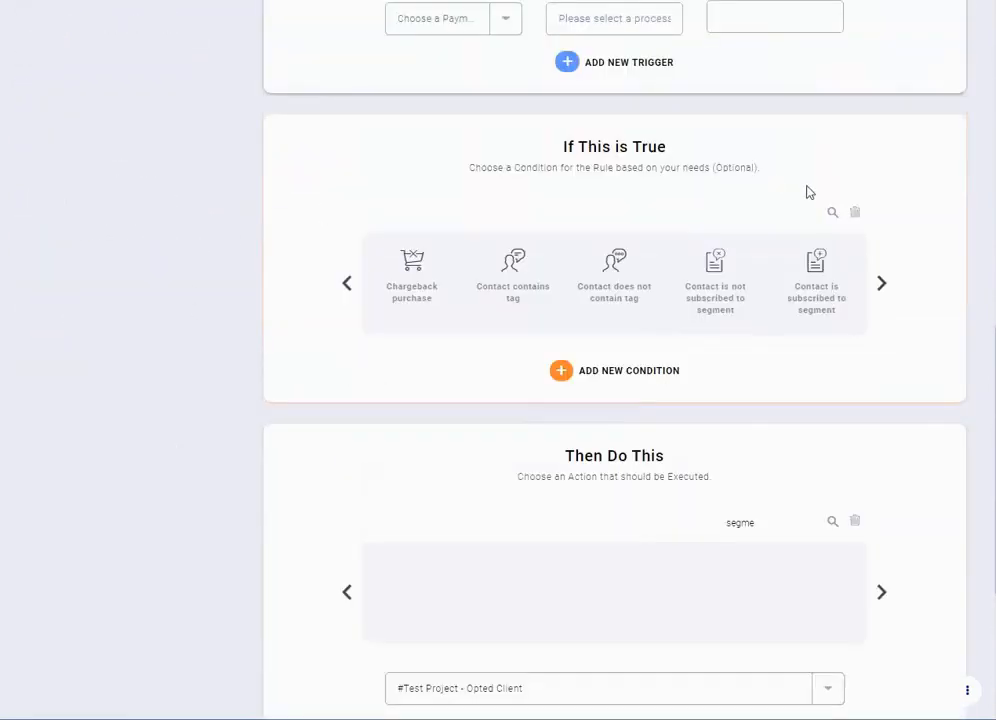
left_click(616, 376)
scroll(510, 345, "down", 1)
scroll(249, 307, "down", 4)
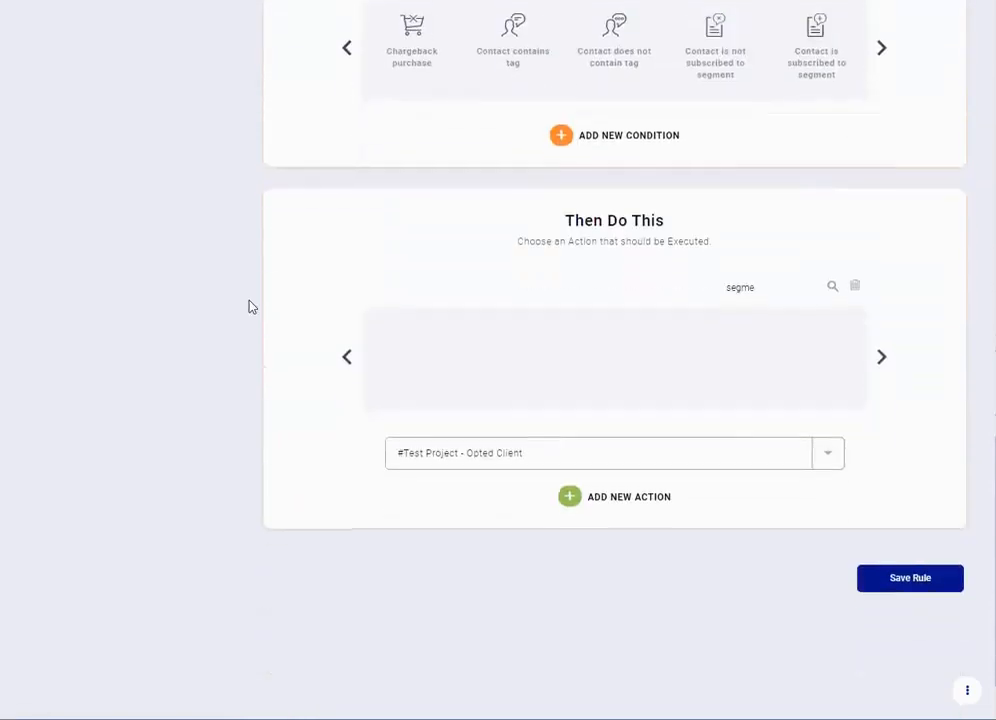
scroll(206, 203, "up", 4)
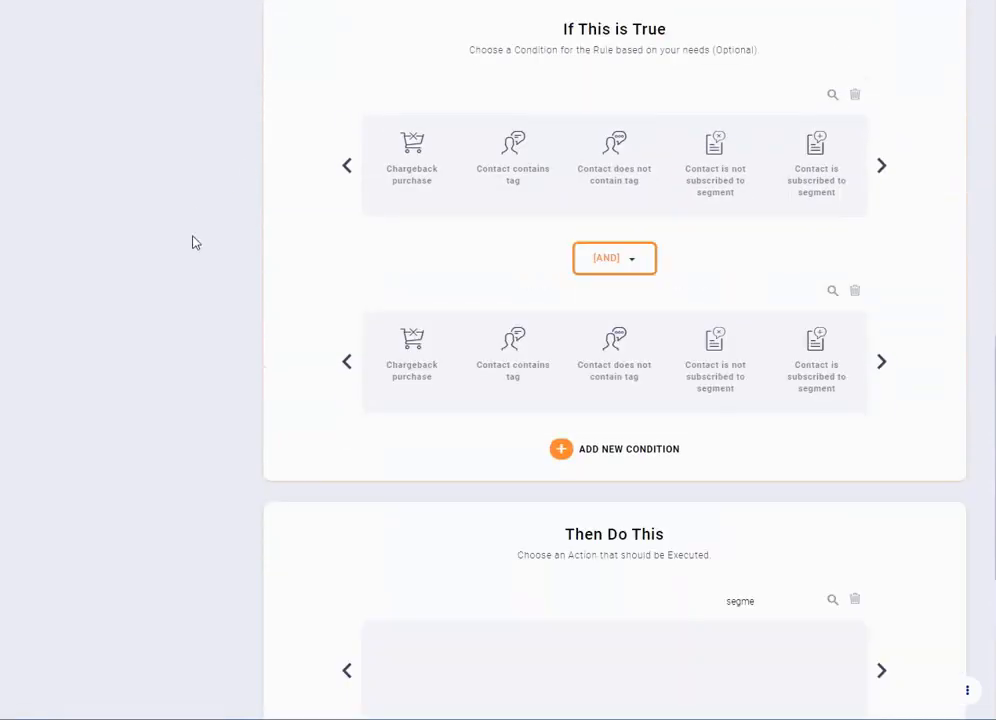
Set the first condition to "Contact is not subscribed to segment" for "#Test Project - Form Optin" and join the two conditions with OR
left_click(831, 97)
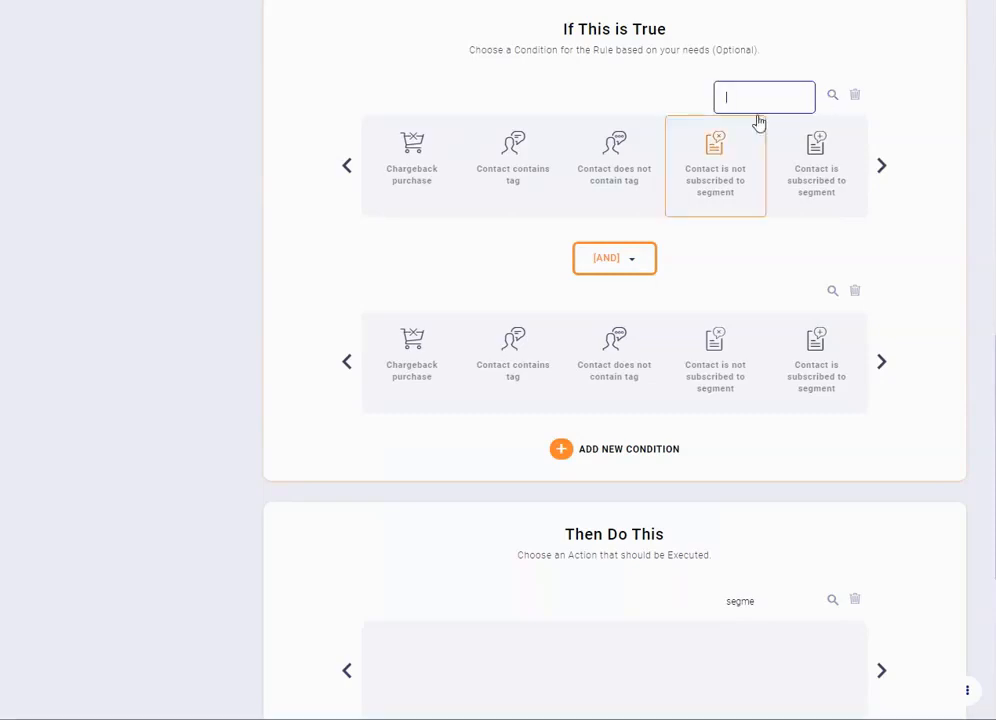
type("segme")
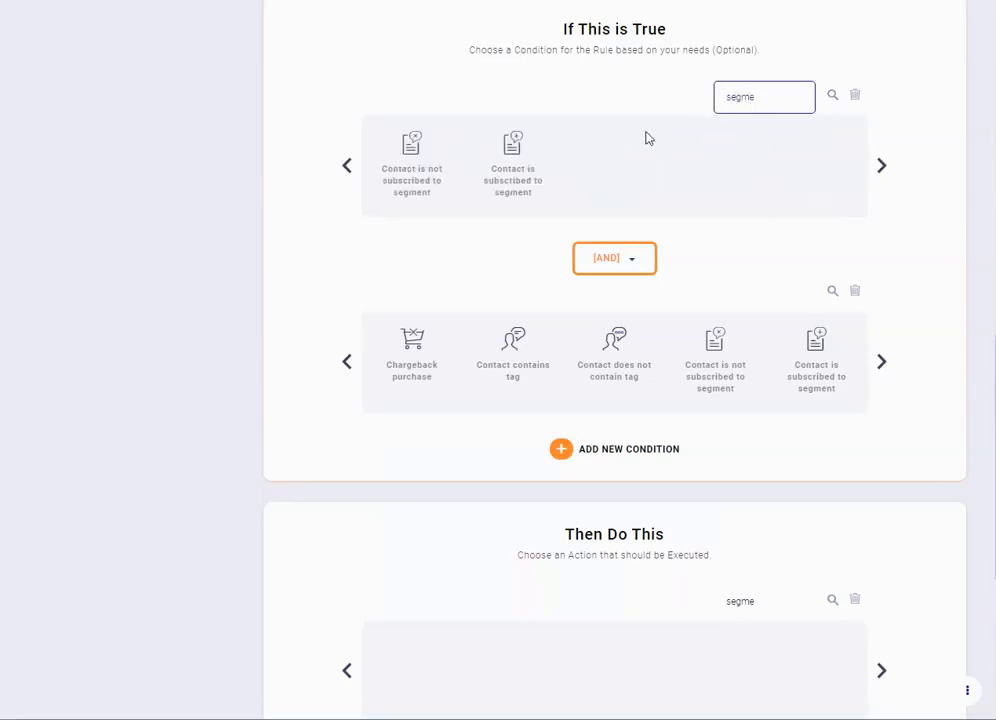
left_click(440, 145)
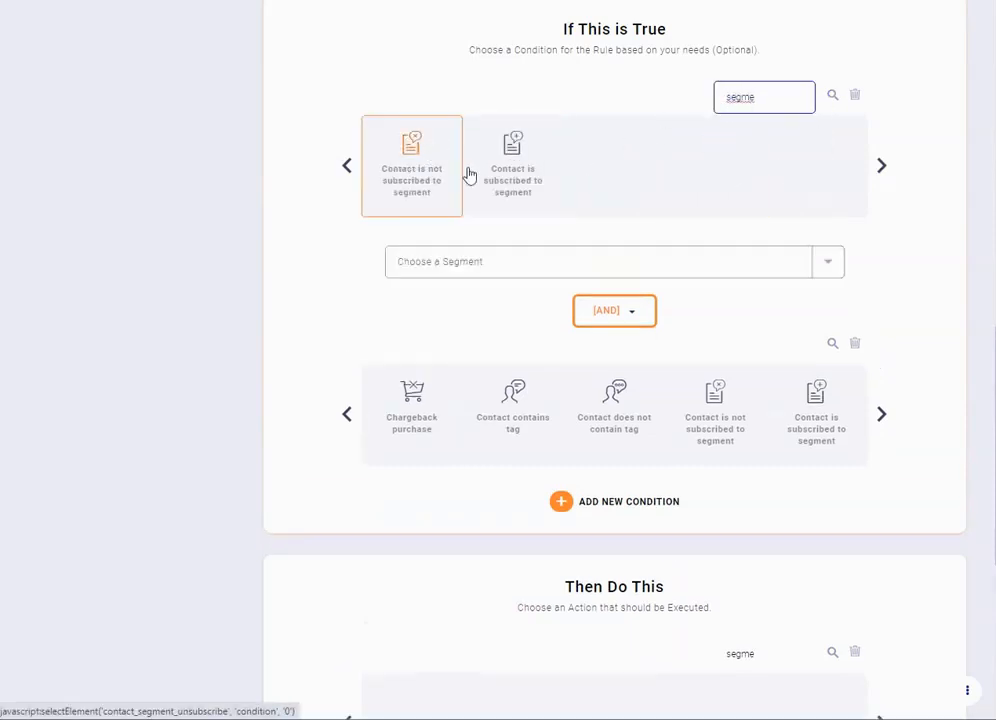
left_click(523, 264)
type("form op")
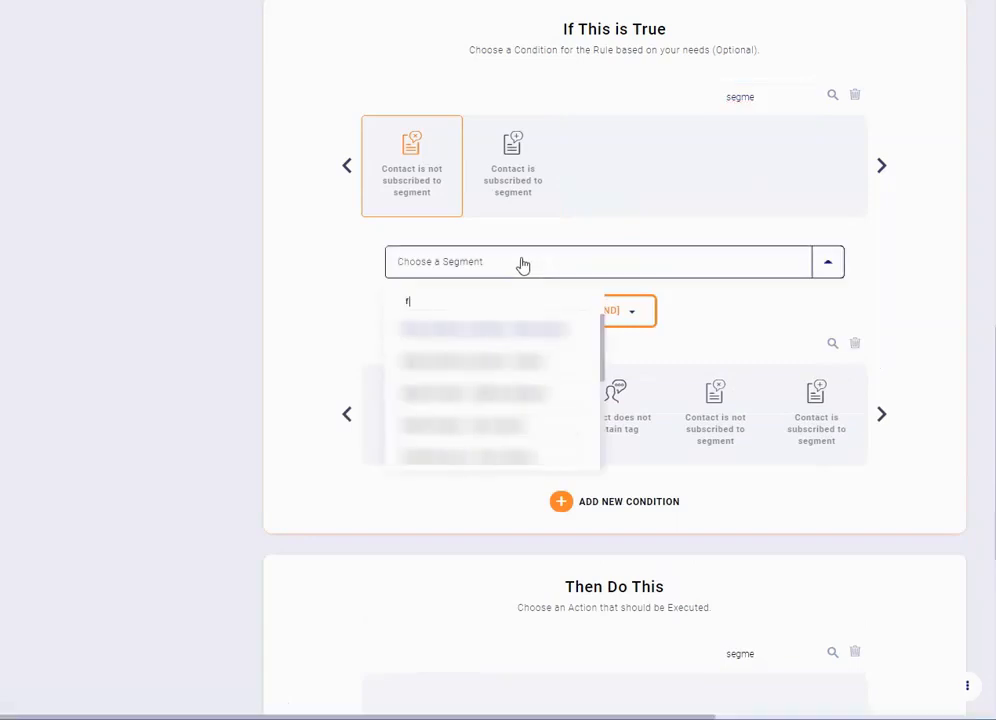
left_click(507, 331)
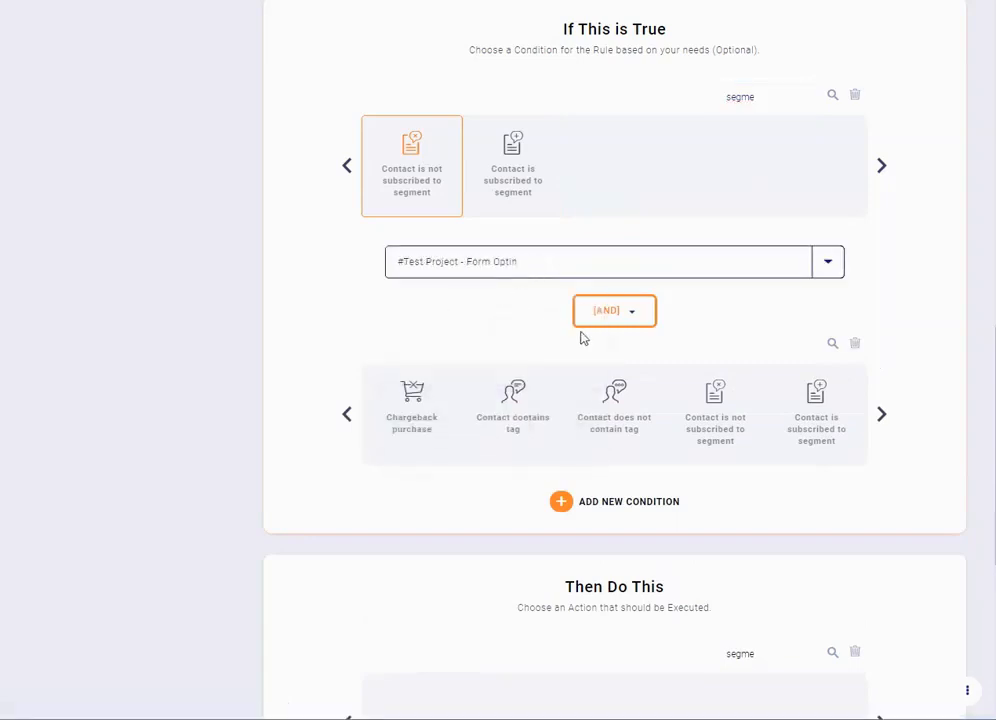
left_click(629, 314)
left_click(608, 336)
Set the second condition to "Contact is not subscribed to segment" for "#Test Project - Purchased"
left_click(825, 350)
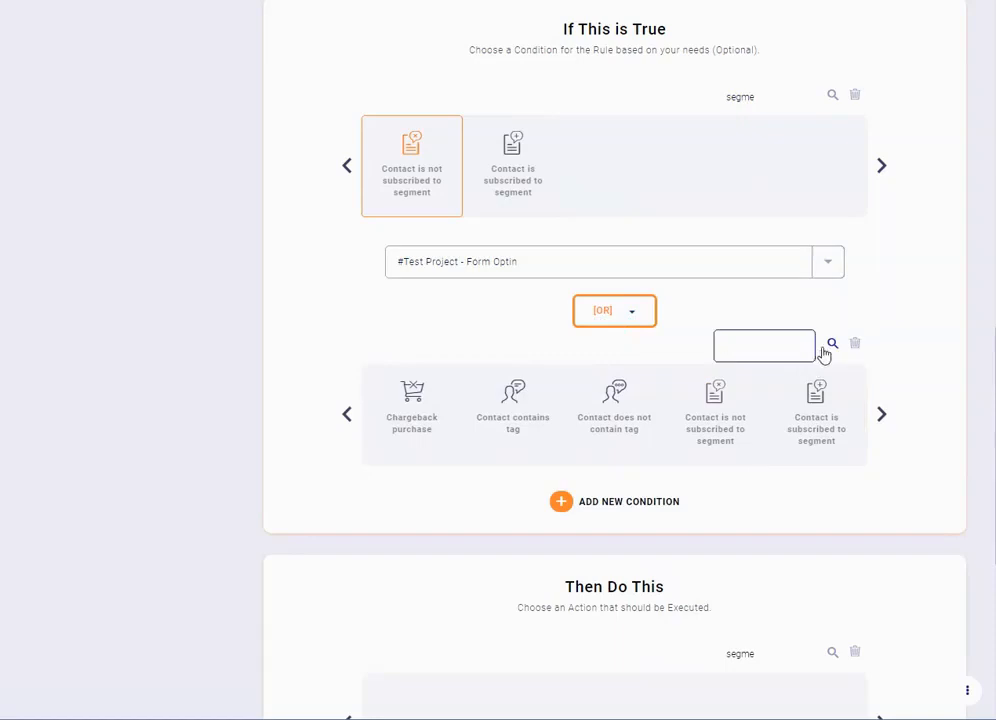
type("seg")
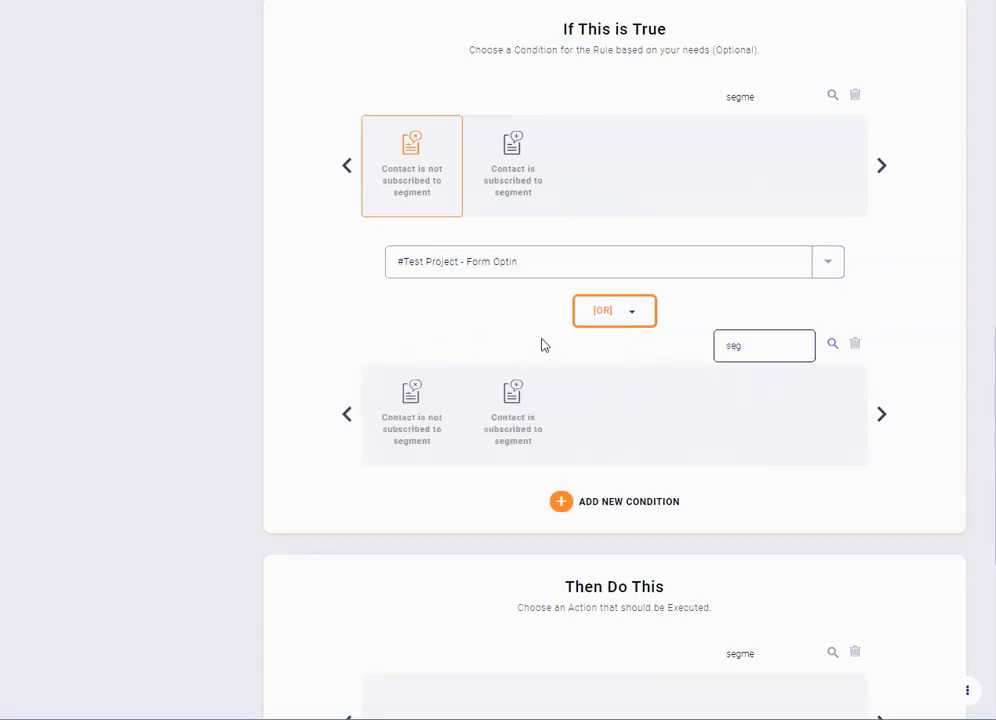
left_click(415, 395)
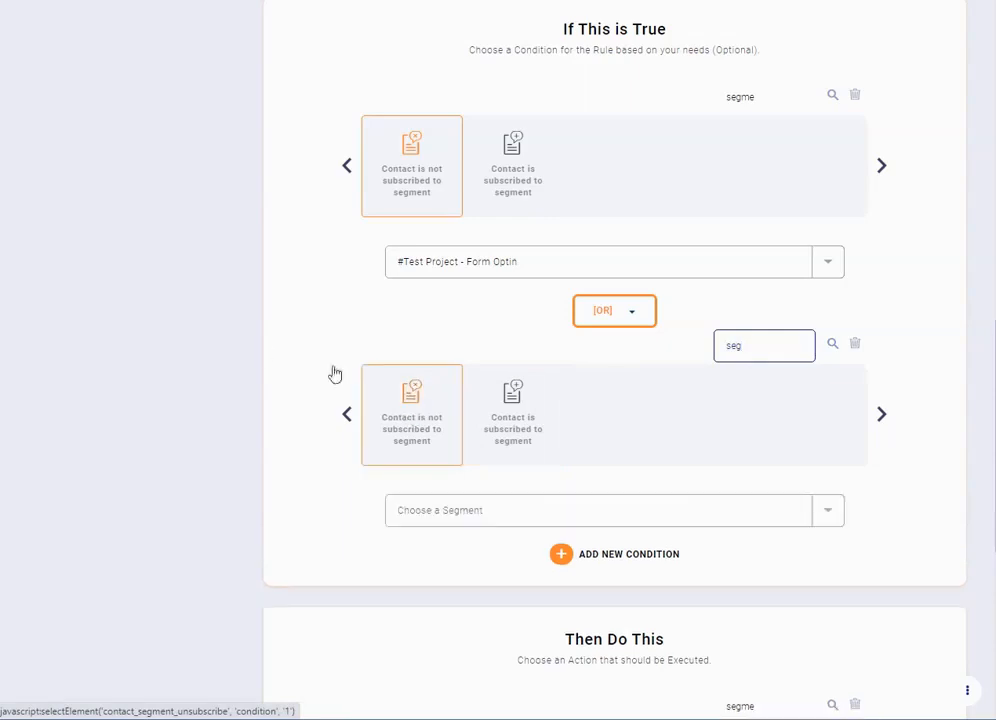
left_click(489, 514)
type("pure")
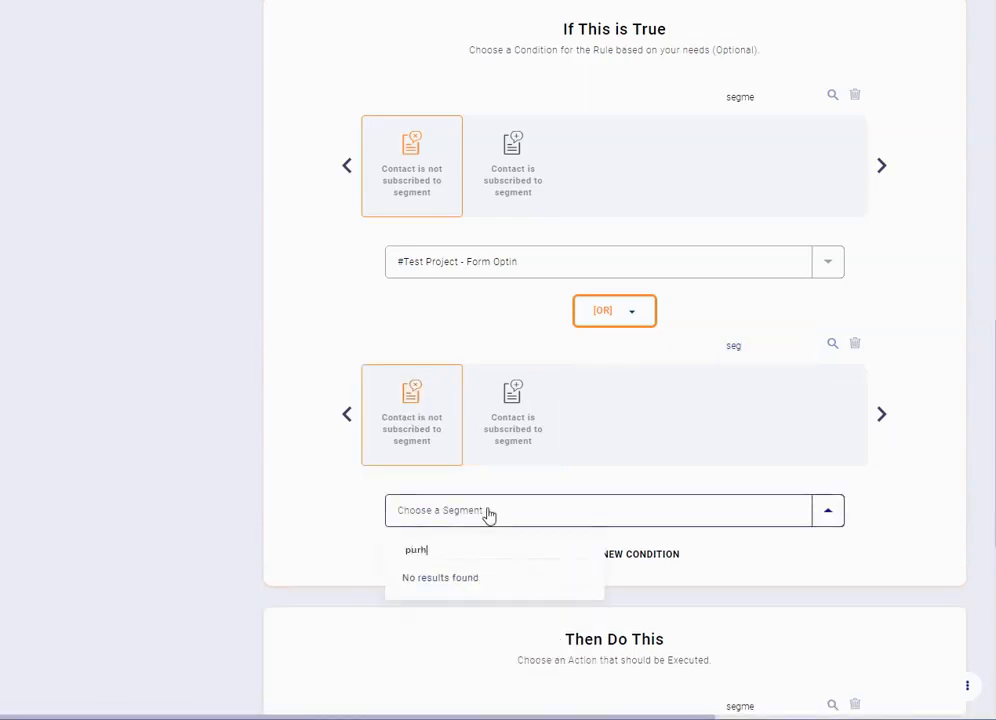
key("BackSpace")
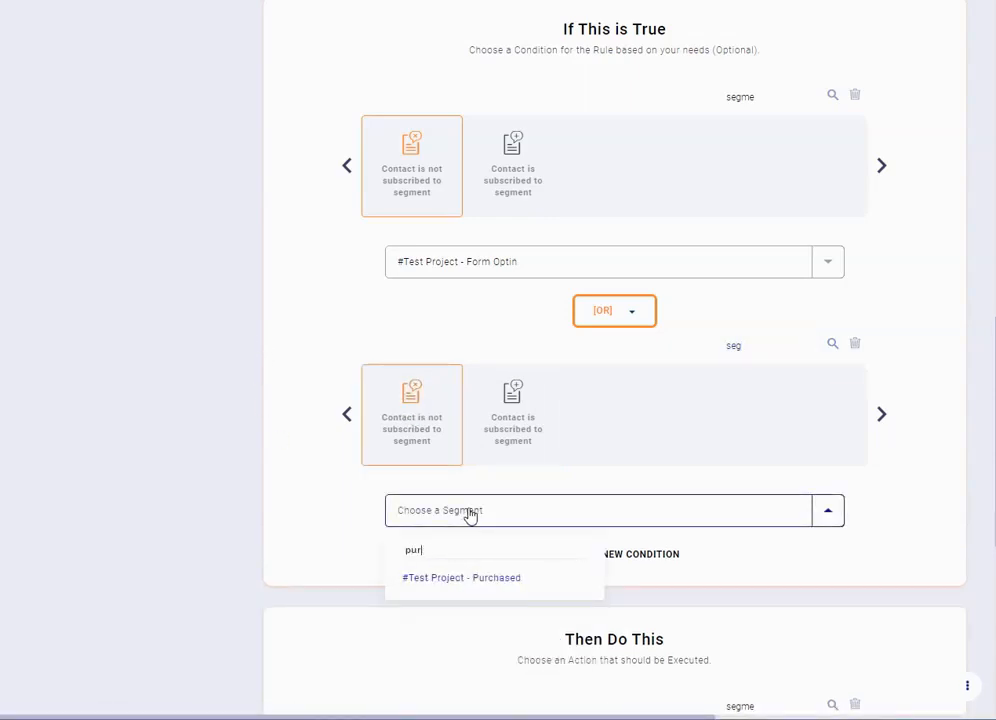
left_click(478, 577)
Review the rule's action, both conditions and its triggers
scroll(221, 420, "down", 2)
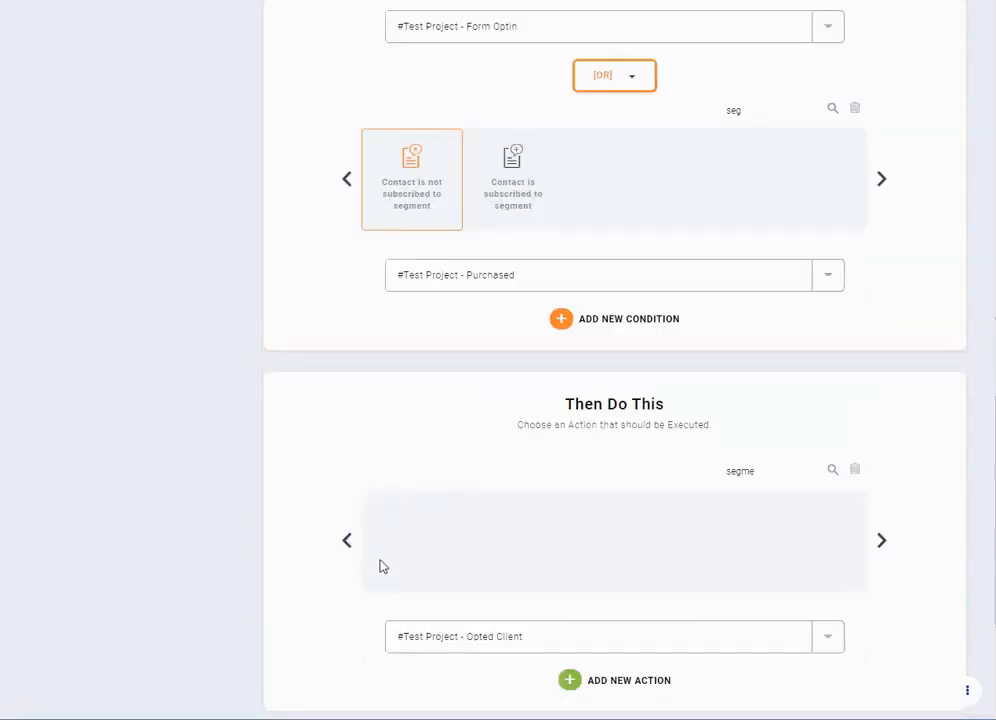
scroll(383, 560, "down", 2)
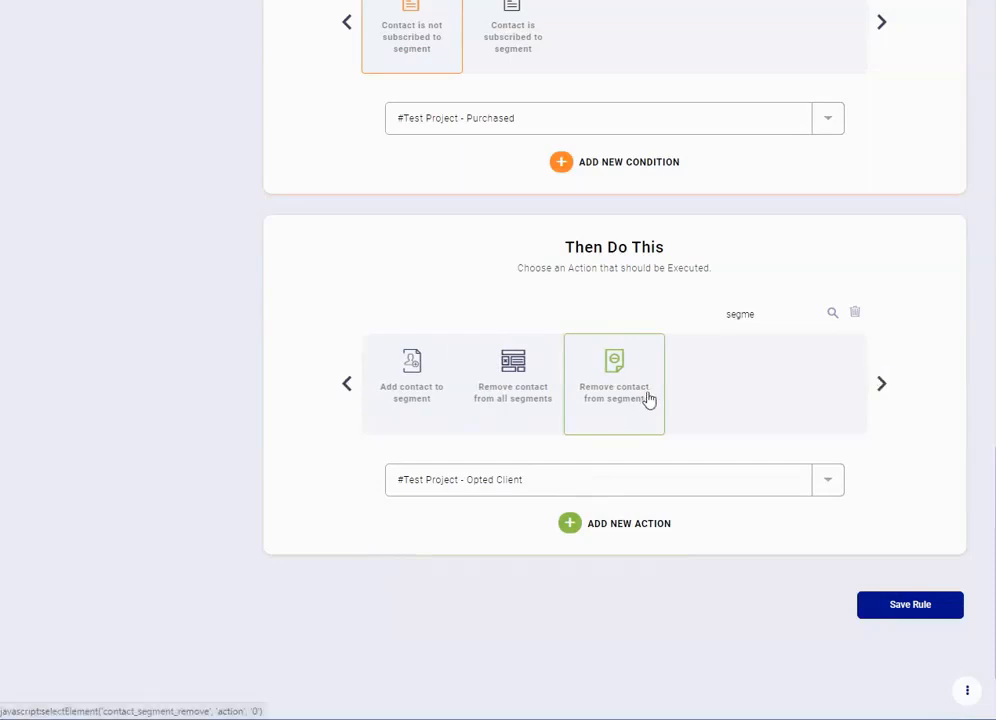
scroll(560, 487, "up", 1)
scroll(229, 285, "up", 8)
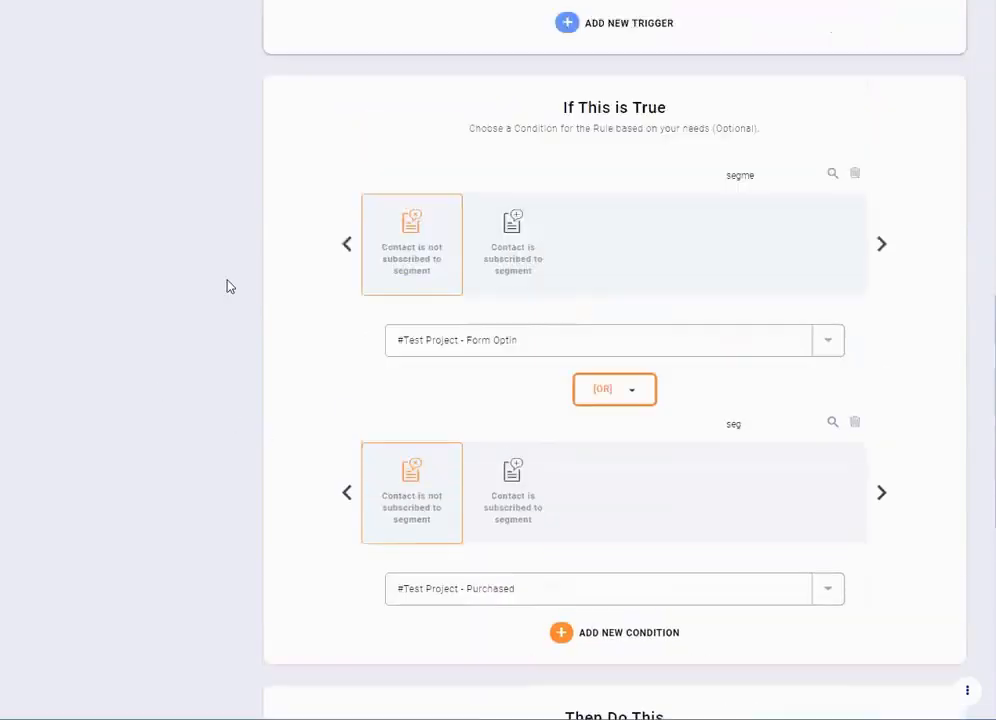
scroll(229, 285, "down", 6)
scroll(229, 285, "up", 4)
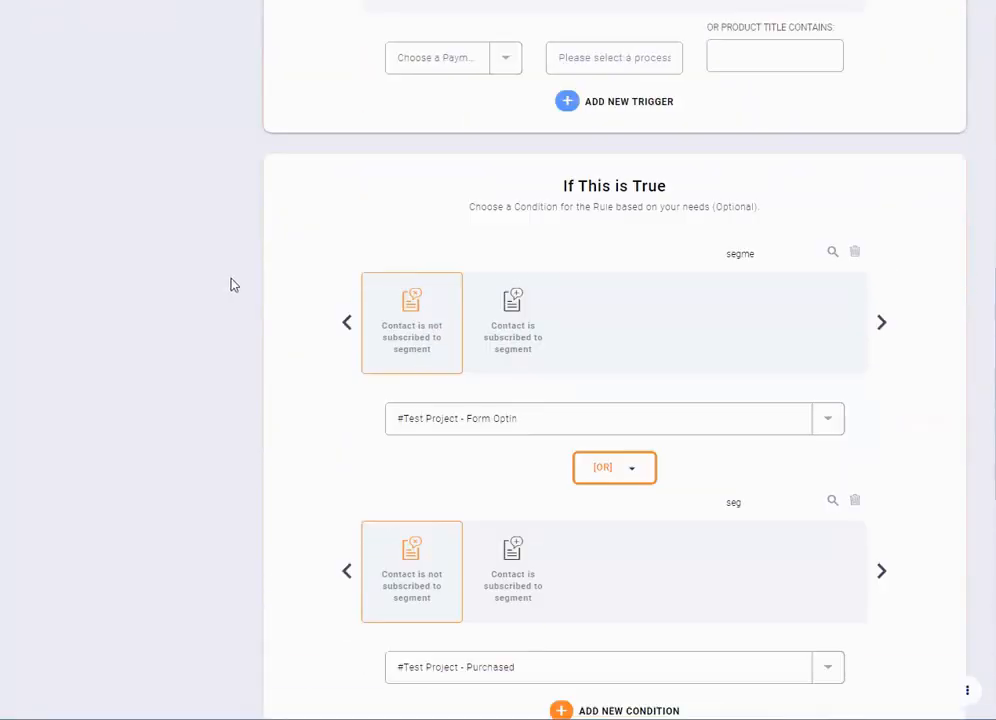
scroll(540, 191, "up", 1)
scroll(477, 314, "up", 3)
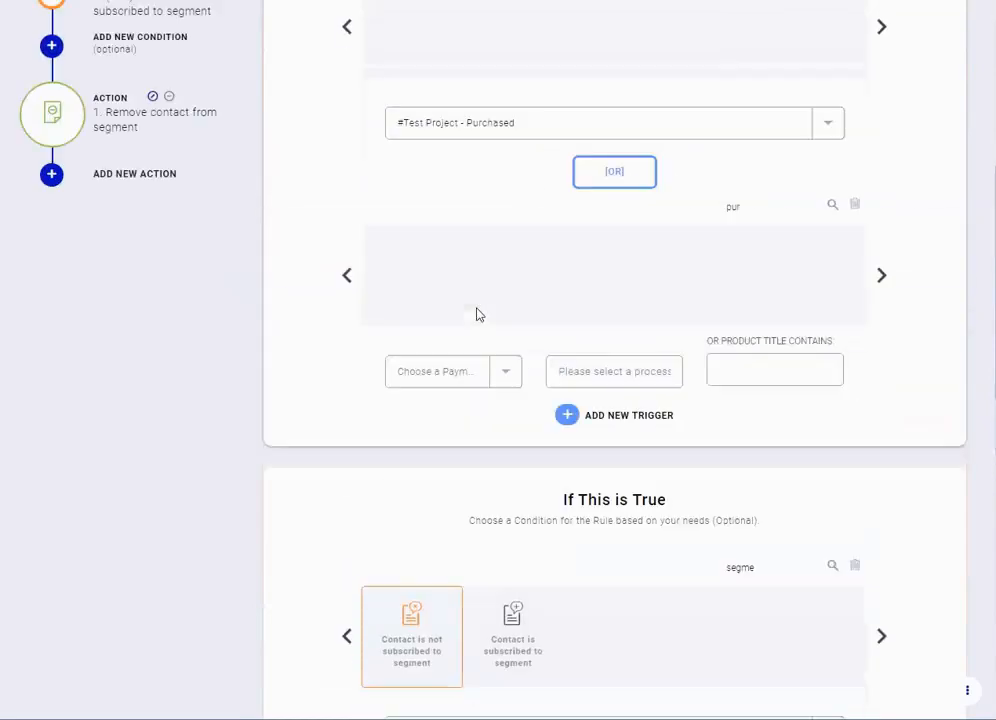
Delete the third trigger, for cancelled purchases, and both optional conditions from the rule
left_click(855, 205)
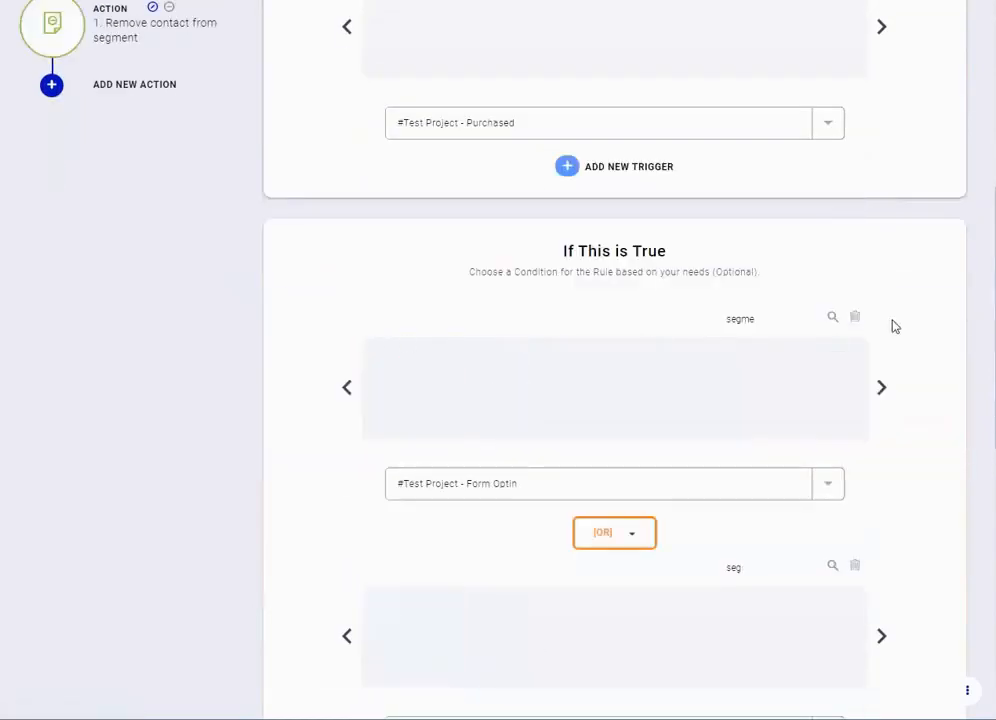
left_click(855, 318)
left_click(855, 360)
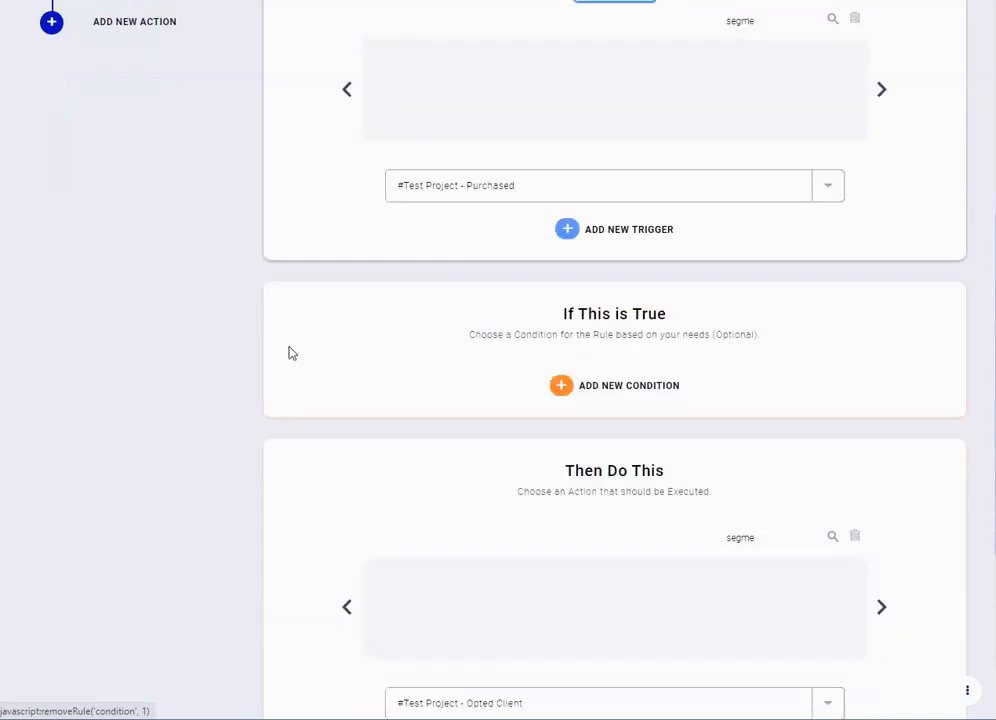
Check the rule's two remaining triggers and its action, and save the rule
scroll(288, 353, "up", 6)
scroll(346, 362, "down", 7)
scroll(464, 375, "up", 7)
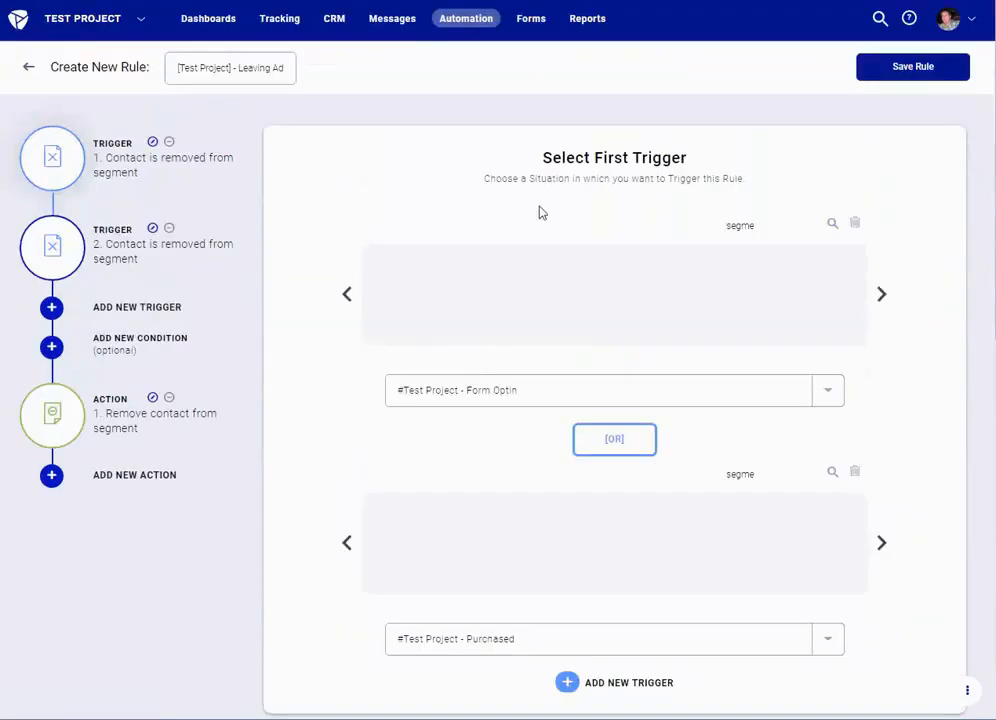
scroll(500, 300, "down", 2)
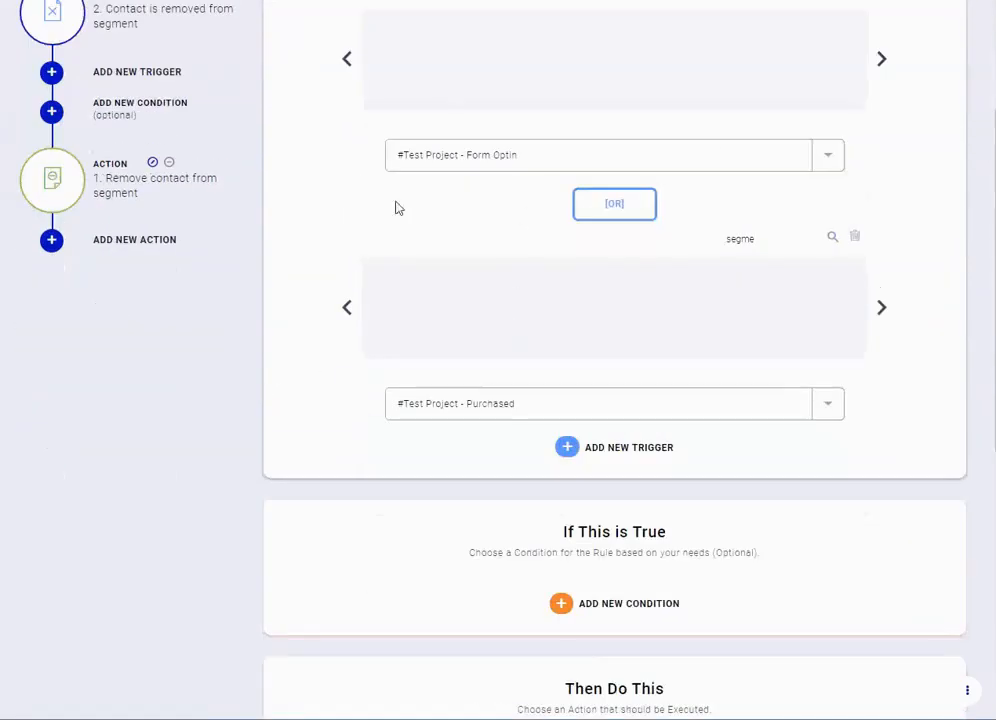
scroll(309, 371, "down", 4)
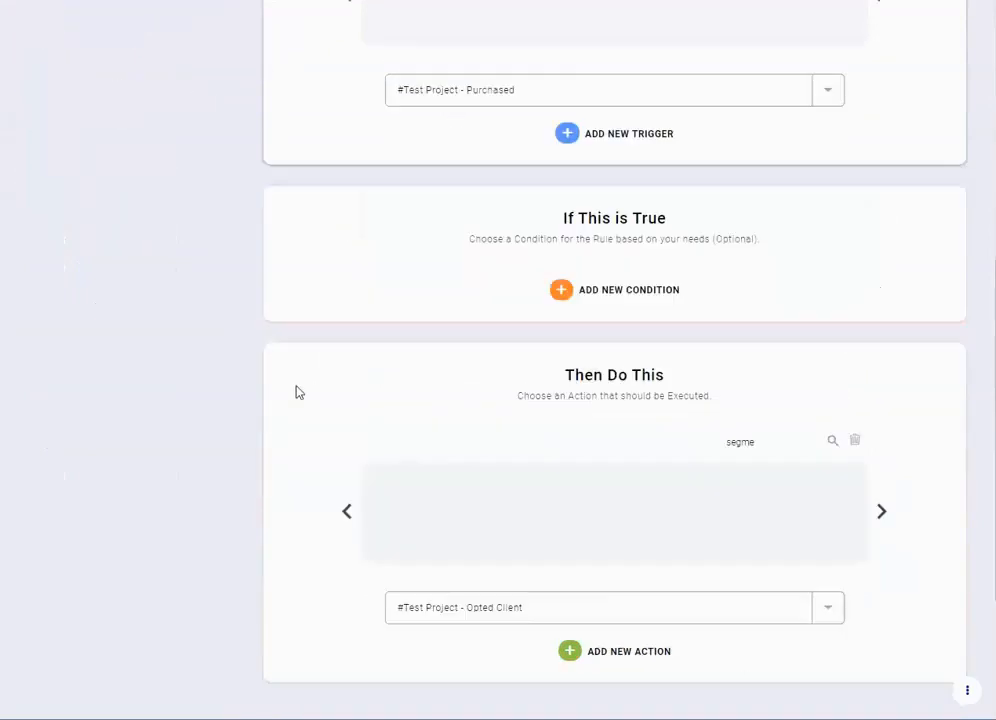
left_click(864, 581)
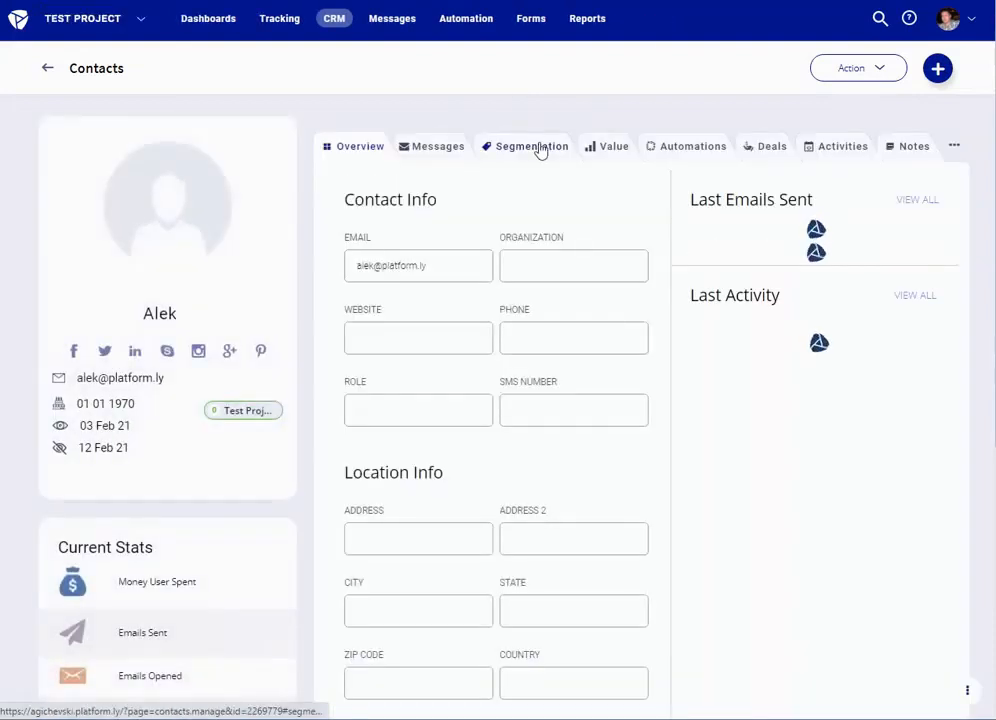
Remove the Purchased segment from the test contact, reload the contact and check its segmentation
left_click(536, 147)
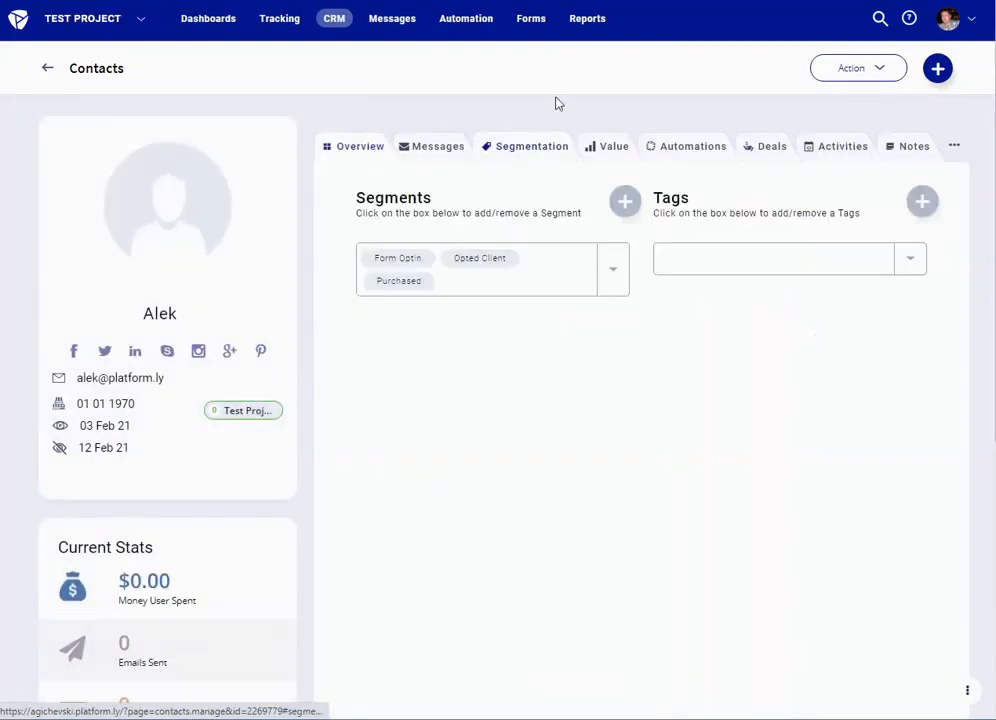
left_click(369, 282)
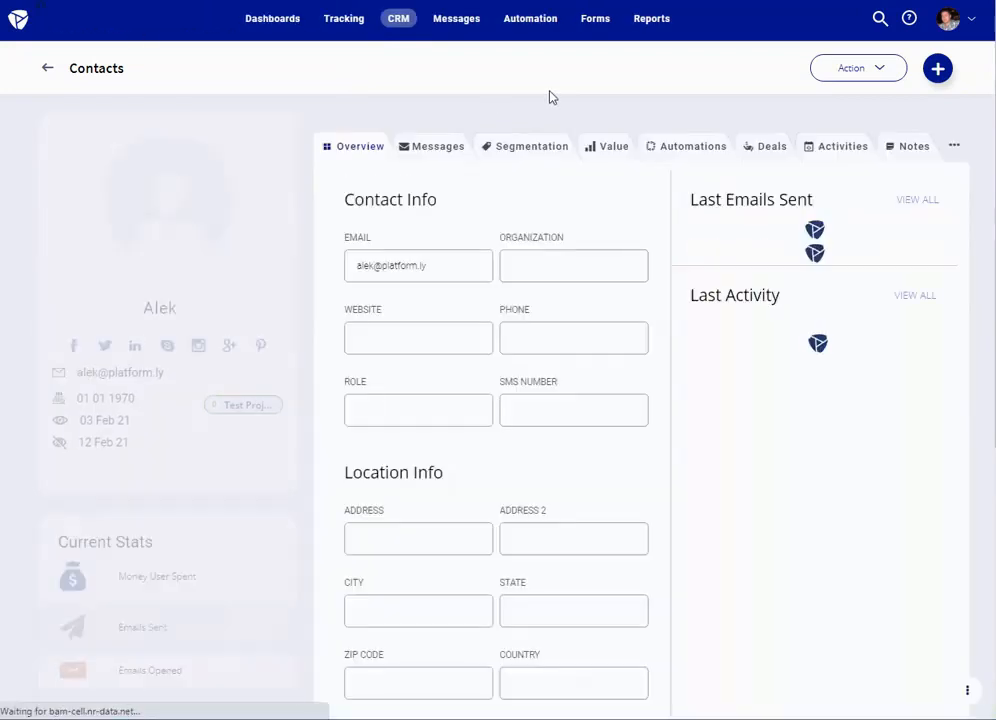
left_click(531, 148)
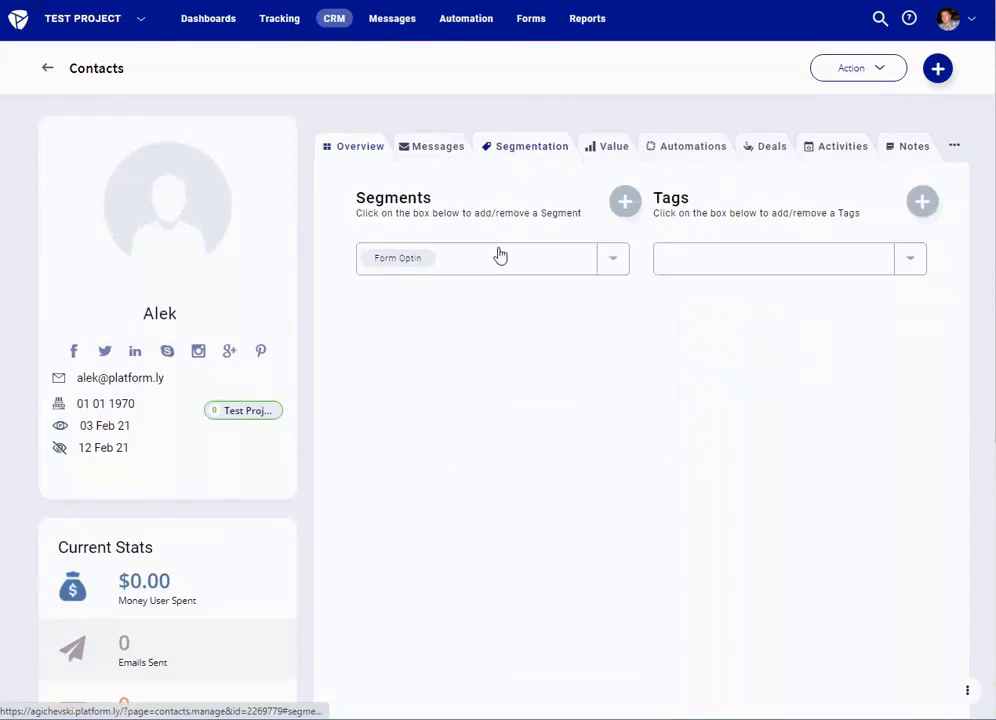